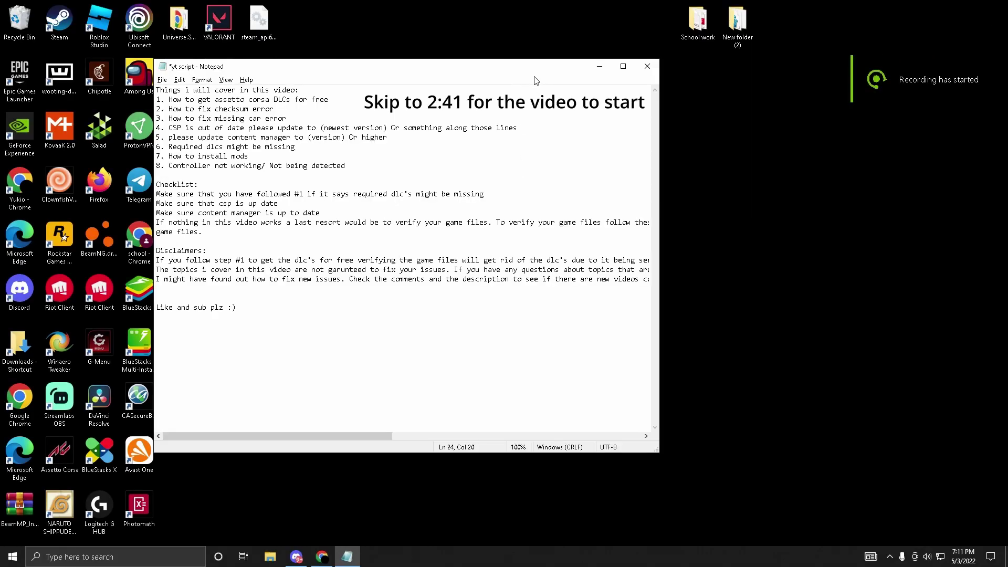
# Show the yt script notes full screen to read the topics, checklist and disclaimers, and restore the window to its smaller size
pyautogui.moveTo(534, 74)
pyautogui.mouseDown()
pyautogui.moveTo(607, 128)
pyautogui.moveTo(584, 101)
pyautogui.moveTo(611, 86)
pyautogui.moveTo(526, 85)
pyautogui.mouseUp()
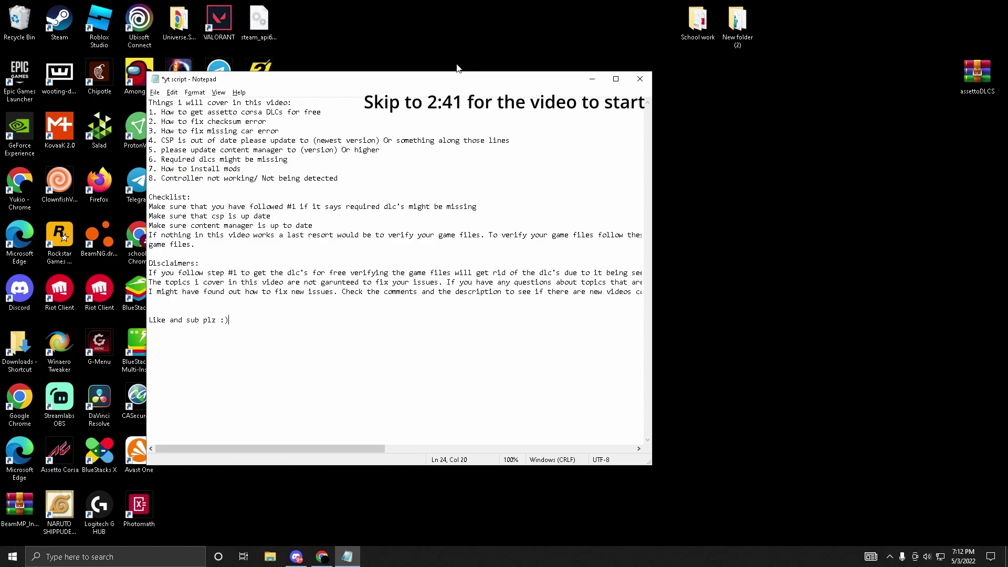
pyautogui.doubleClick(432, 82)
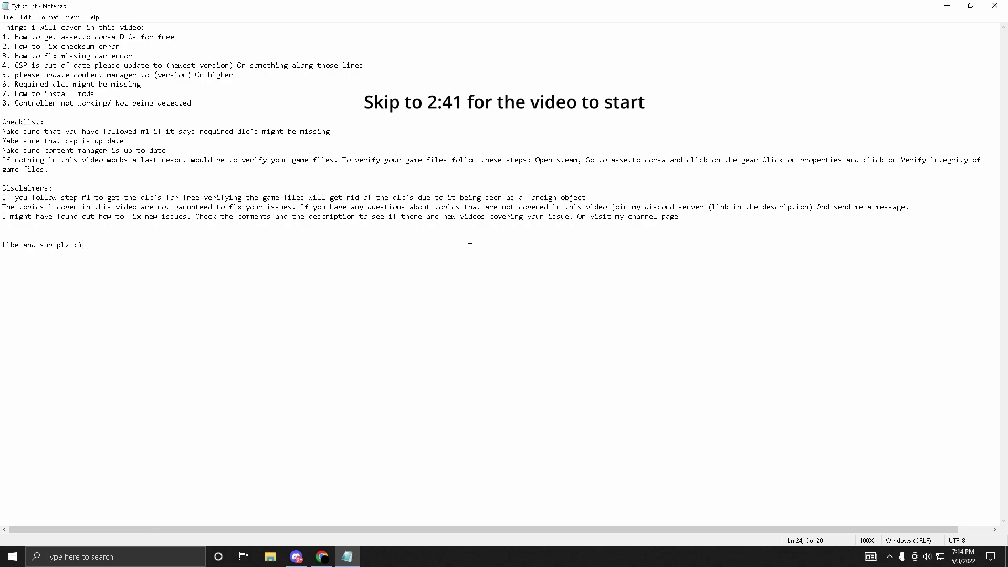
pyautogui.moveTo(508, 5); pyautogui.dragTo(352, 153)
pyautogui.press('alt')
pyautogui.hotkey('alt', 'z')
pyautogui.click(499, 191)
pyautogui.click(484, 219)
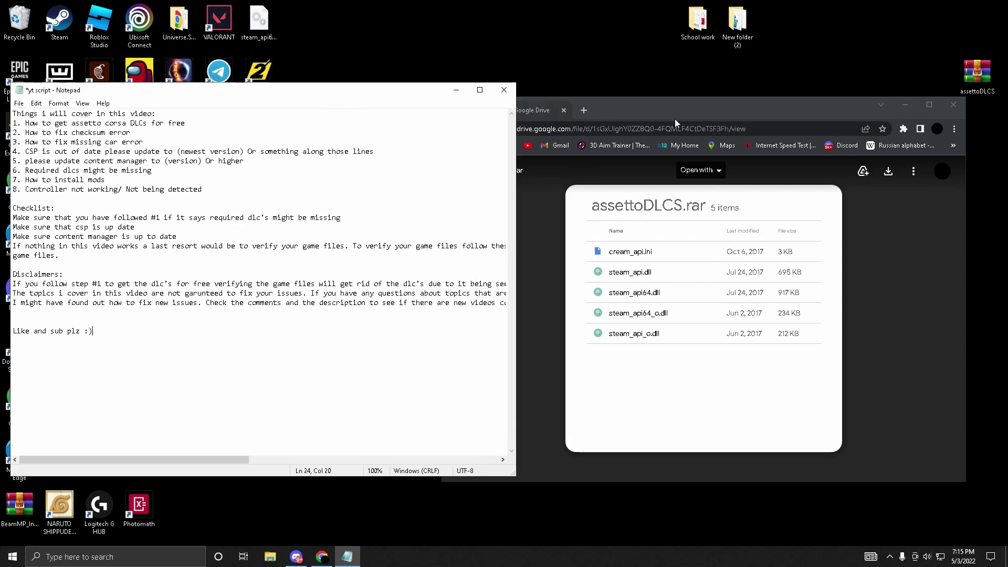
# Download assettoDLCS.rar from its Google Drive page and save it in the Downloads folder
pyautogui.moveTo(686, 105); pyautogui.dragTo(660, 111)
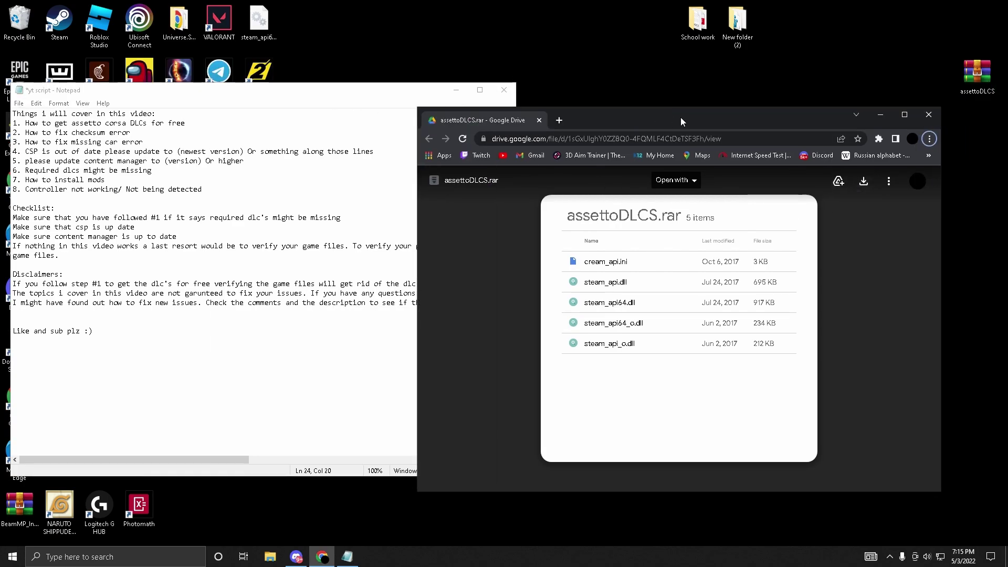
pyautogui.moveTo(681, 121); pyautogui.dragTo(719, 120)
pyautogui.doubleClick(776, 138)
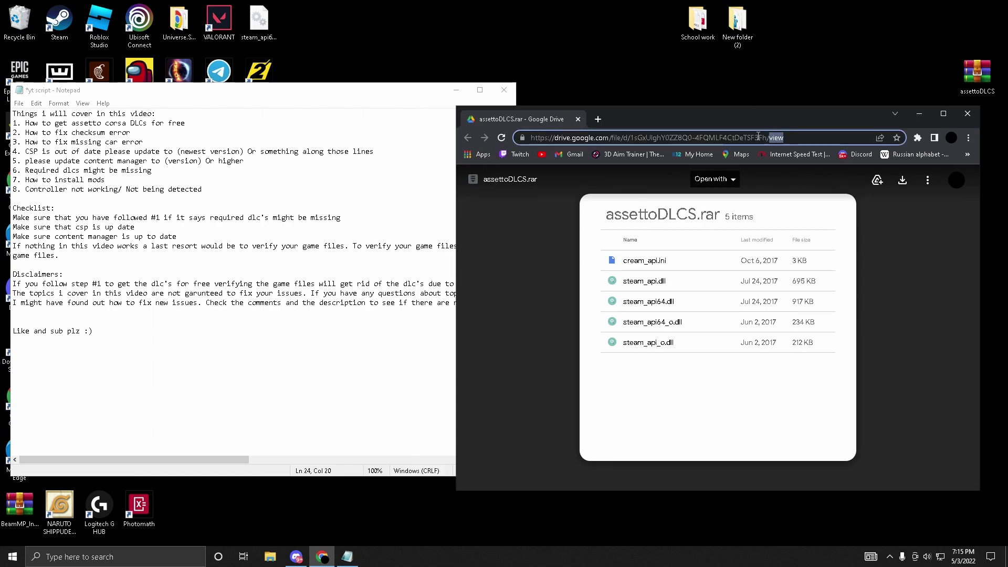
pyautogui.click(839, 133)
pyautogui.click(809, 223)
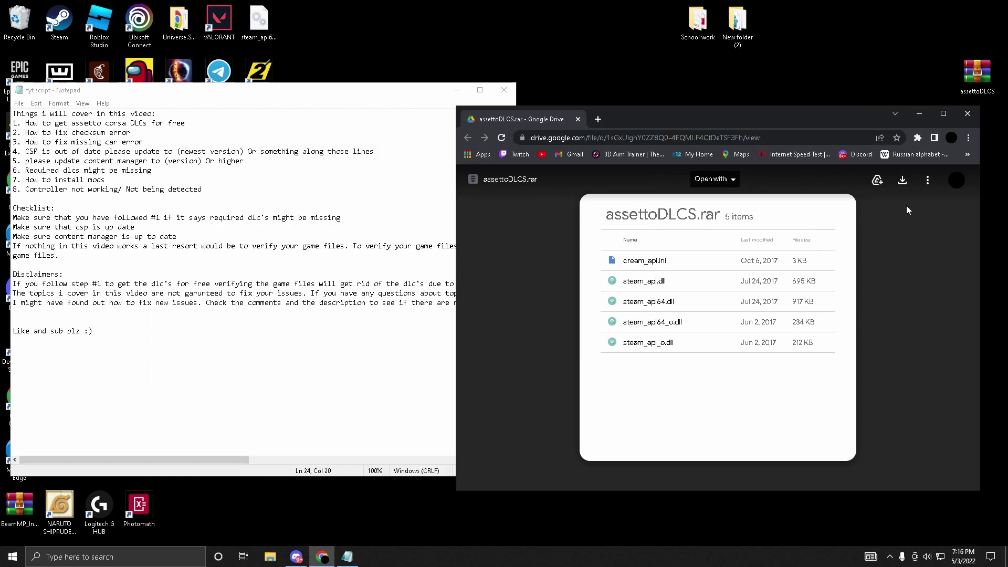
pyautogui.click(904, 190)
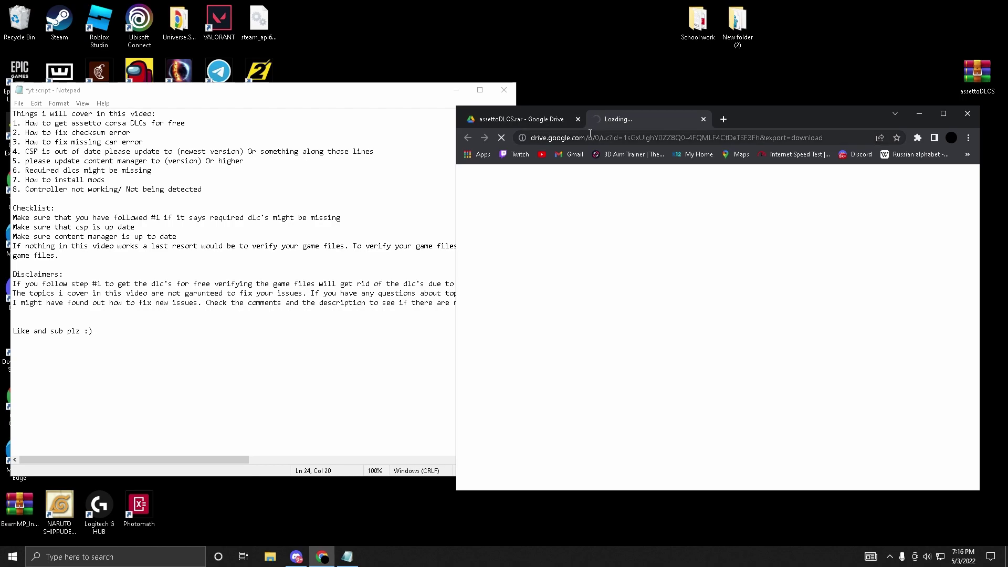
pyautogui.hotkey('alt', 'z')
pyautogui.click(486, 179)
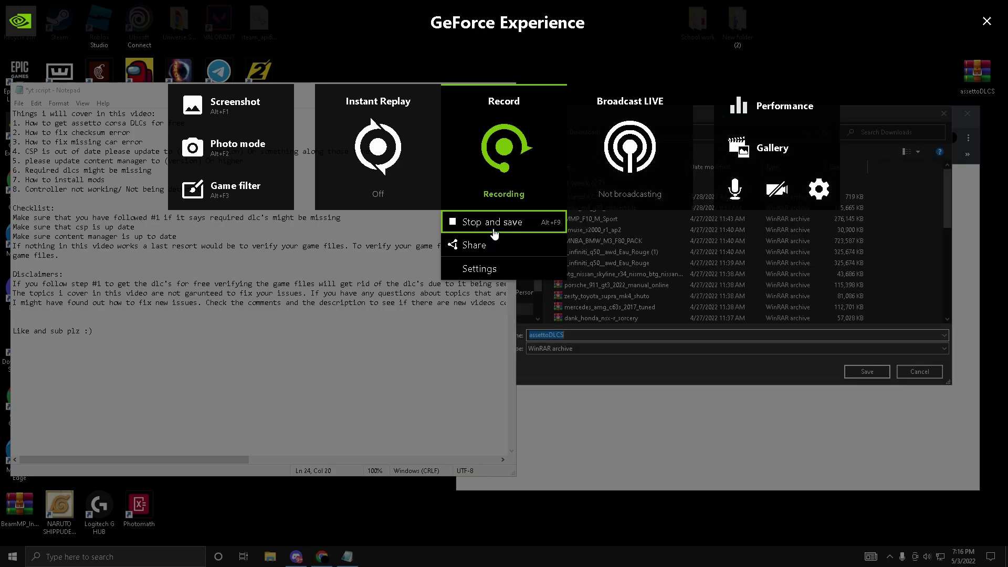
pyautogui.click(493, 227)
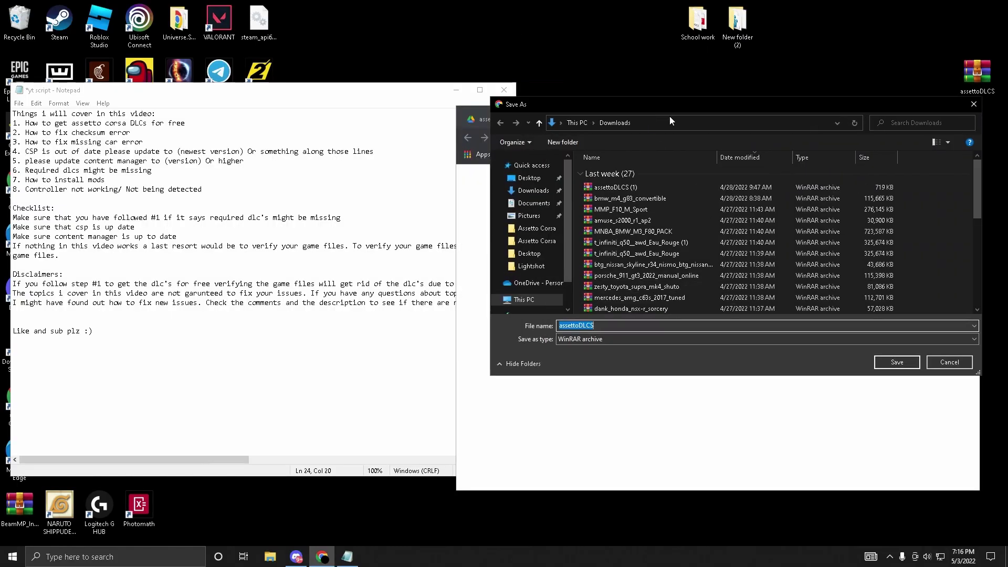
pyautogui.click(898, 363)
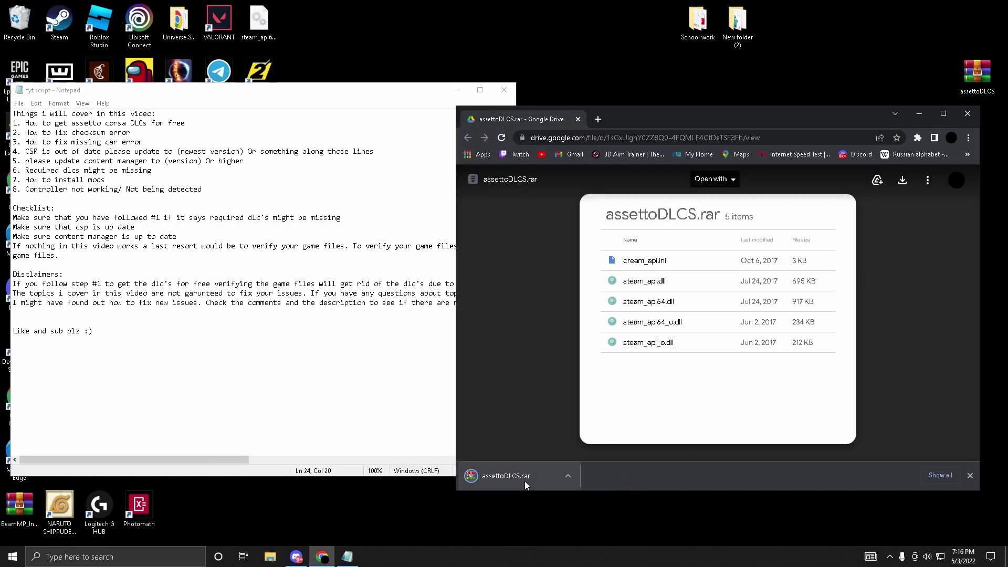
# Copy the downloaded assettoDLCS.rar to the desktop, replacing the existing copy, and minimize the browser
pyautogui.moveTo(524, 481); pyautogui.dragTo(616, 24)
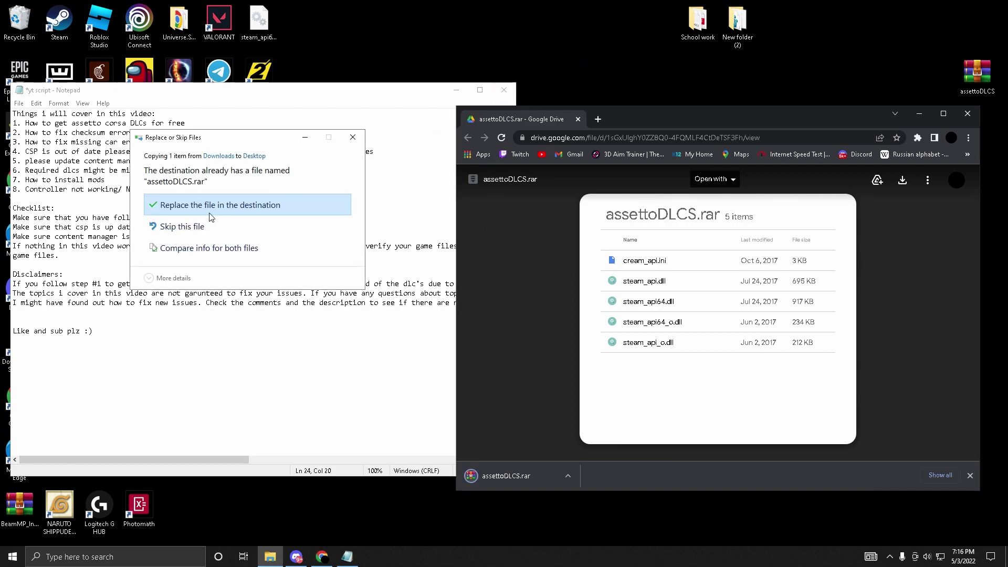
pyautogui.click(212, 207)
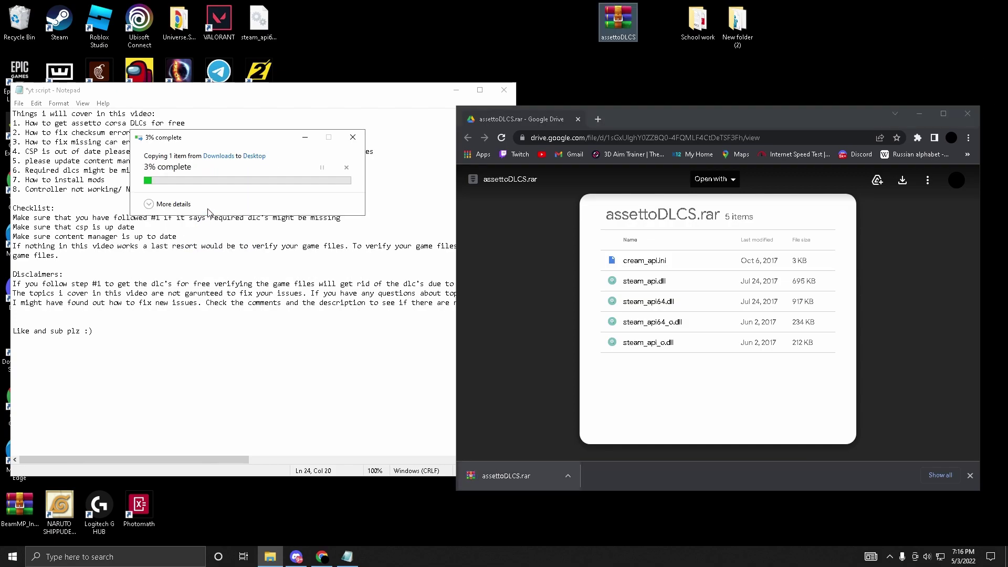
pyautogui.click(919, 114)
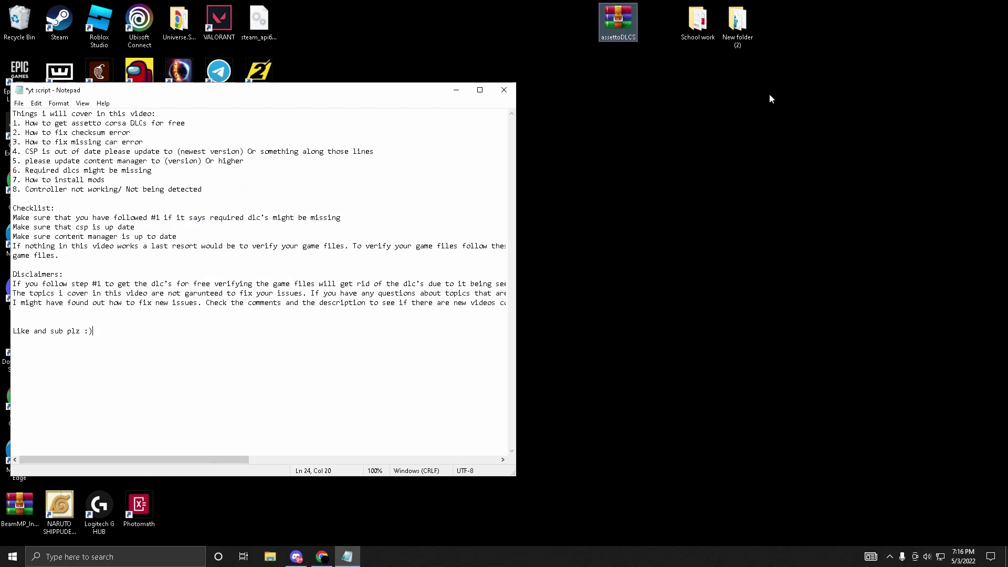
# Extract the assettoDLCS archive directly onto the desktop, replacing all existing files, and clear the notes window out of the way
pyautogui.rightClick(619, 24)
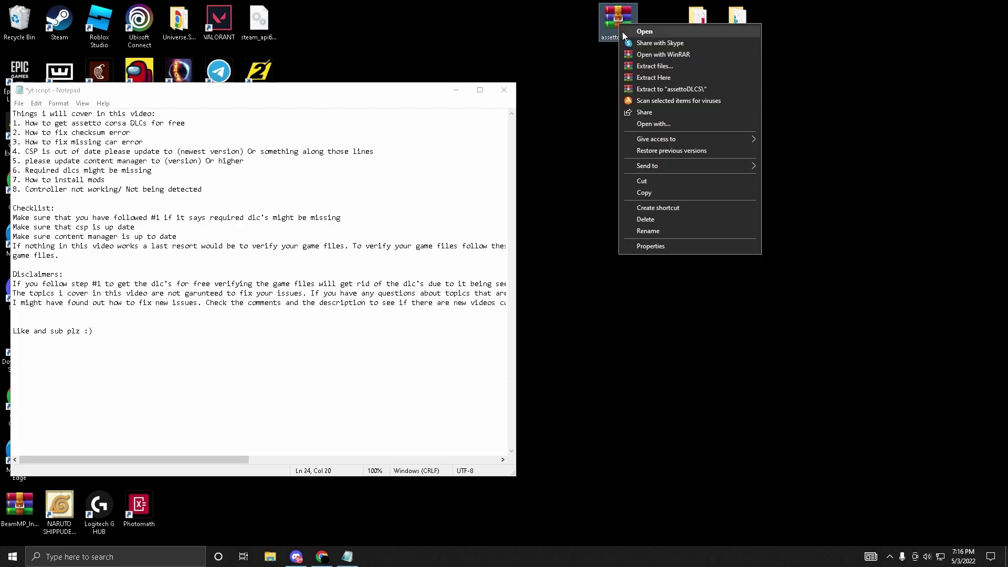
pyautogui.click(683, 78)
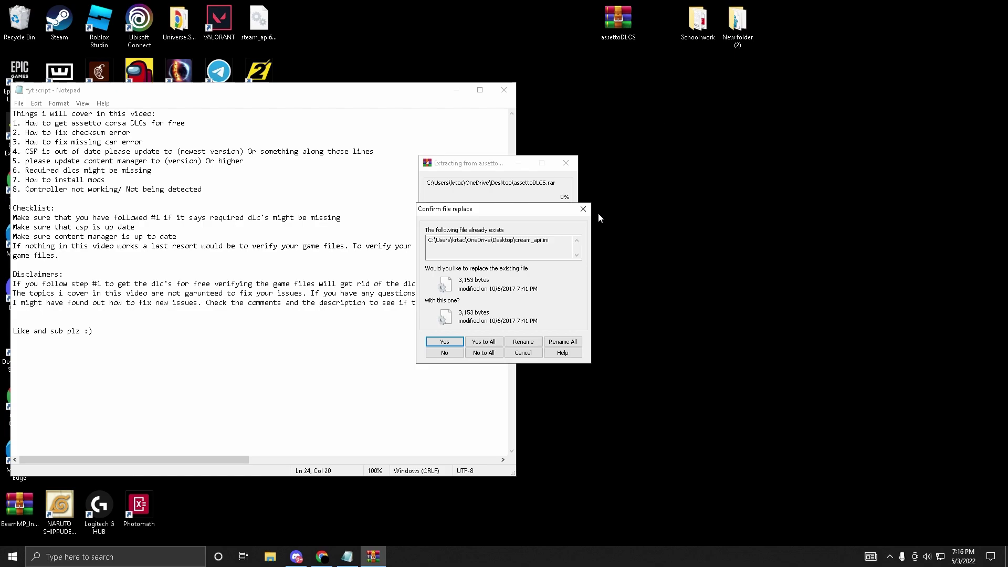
pyautogui.click(417, 92)
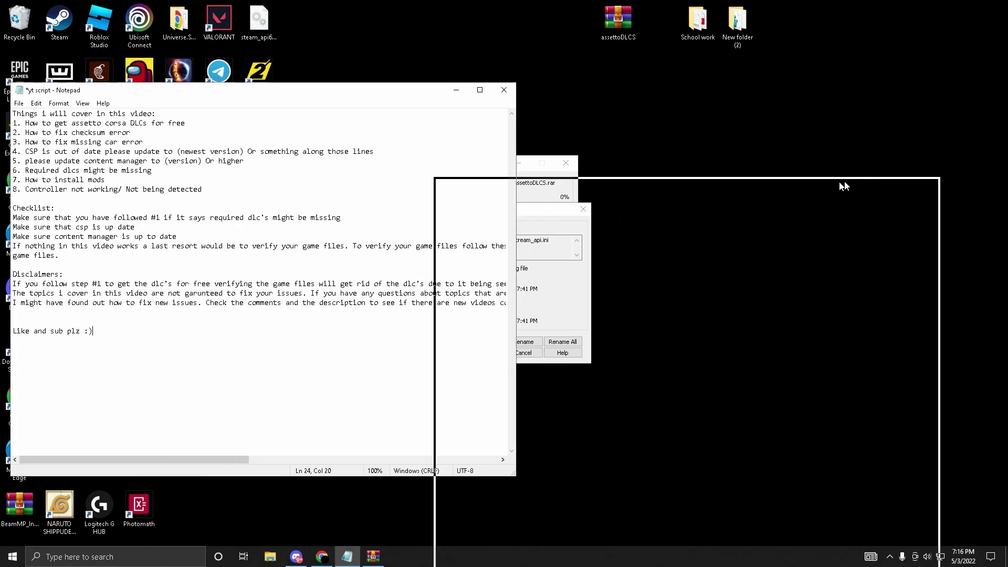
pyautogui.moveTo(866, 184); pyautogui.dragTo(952, 167)
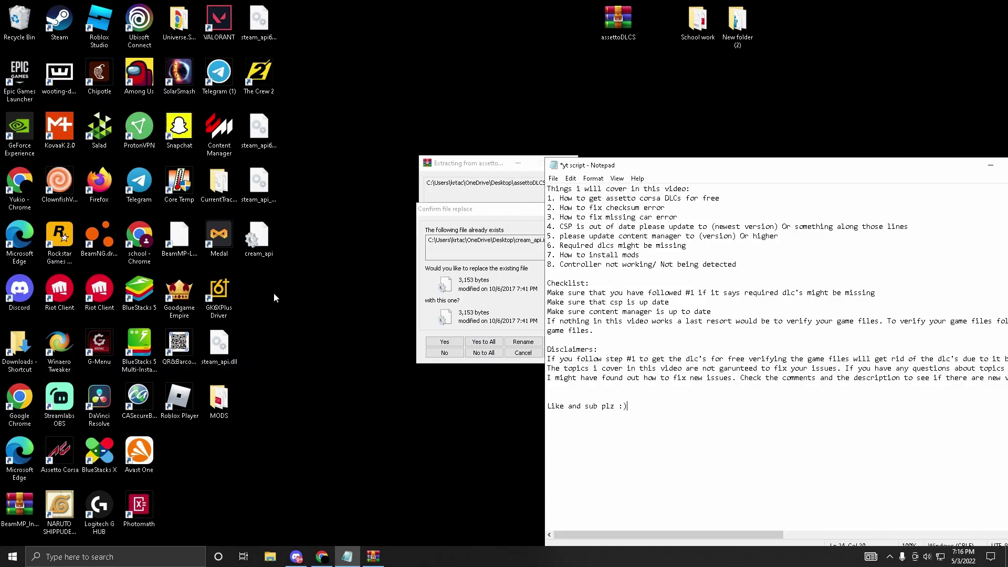
pyautogui.click(991, 165)
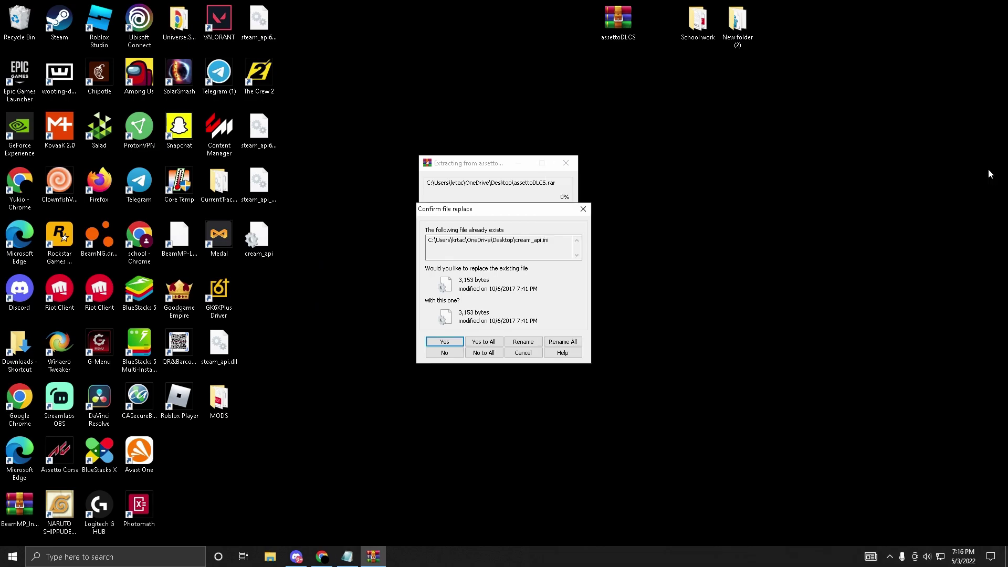
pyautogui.click(483, 344)
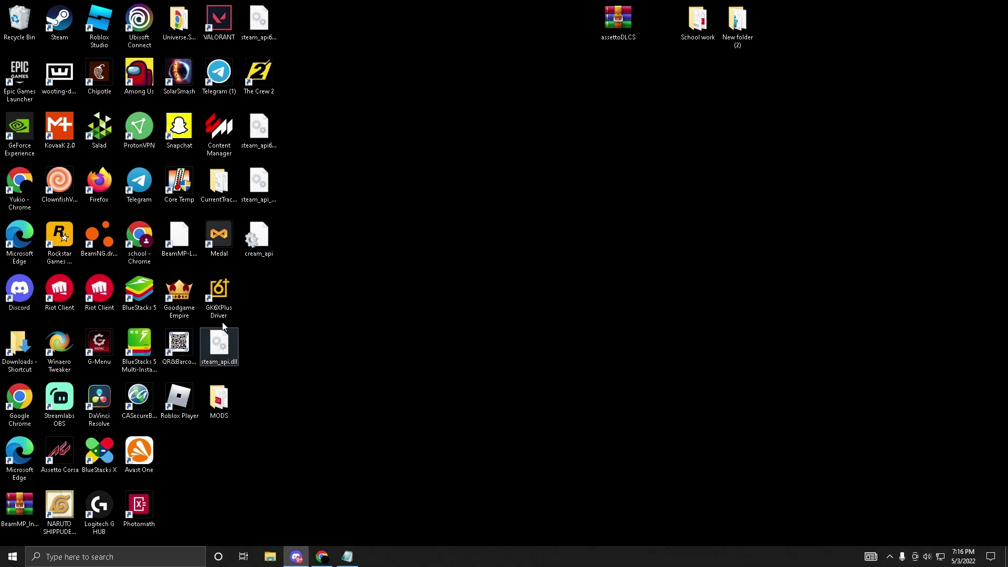
# Launch Steam and open the game library
pyautogui.click(126, 560)
pyautogui.write('steam')
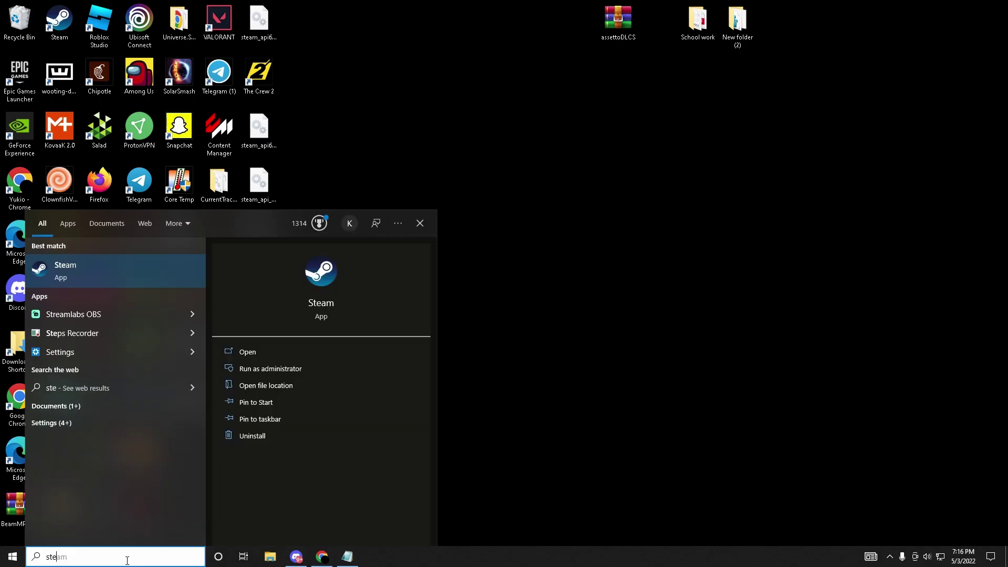
pyautogui.press('Return')
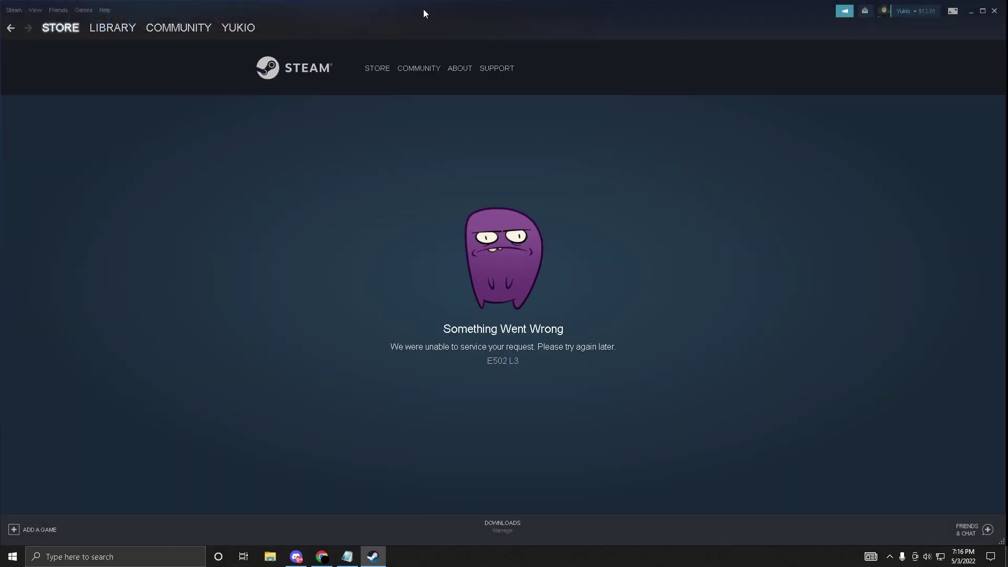
pyautogui.moveTo(423, 9); pyautogui.dragTo(439, 81)
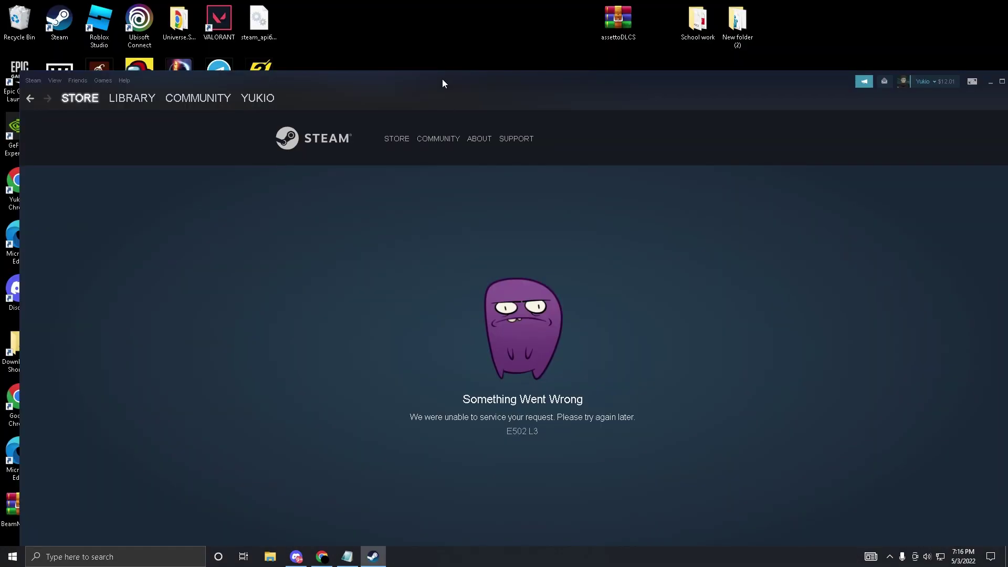
pyautogui.moveTo(96, 108)
pyautogui.click(132, 98)
# Shrink and reposition the Steam window so that the desktop files stay uncovered
pyautogui.moveTo(250, 87); pyautogui.dragTo(327, 26)
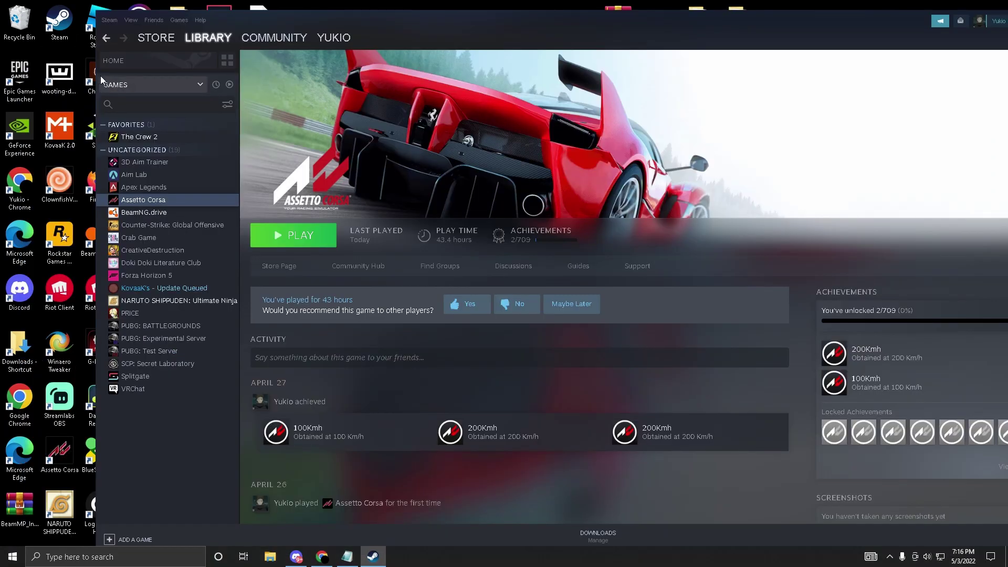
pyautogui.moveTo(95, 74); pyautogui.dragTo(280, 74)
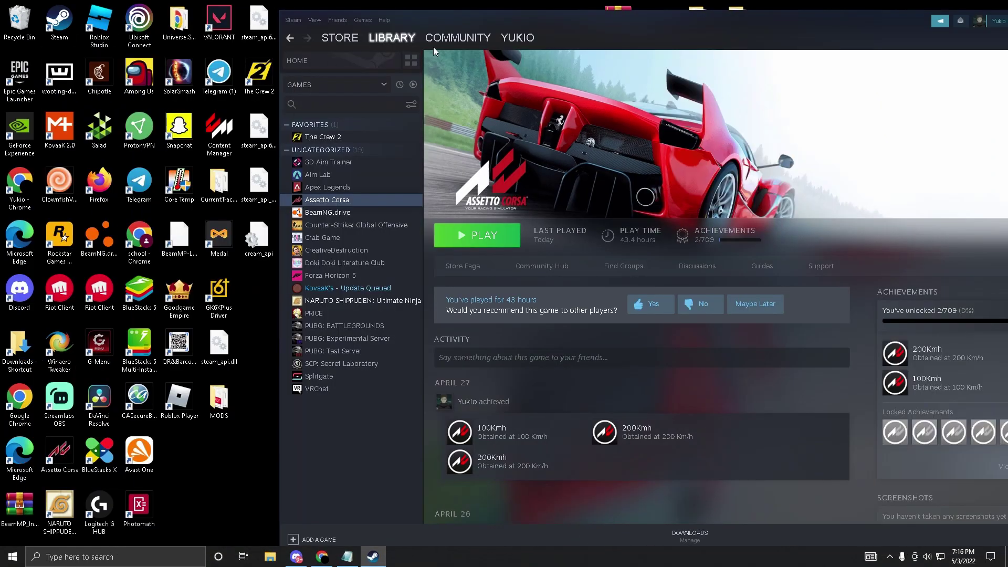
pyautogui.moveTo(497, 10); pyautogui.dragTo(286, 57)
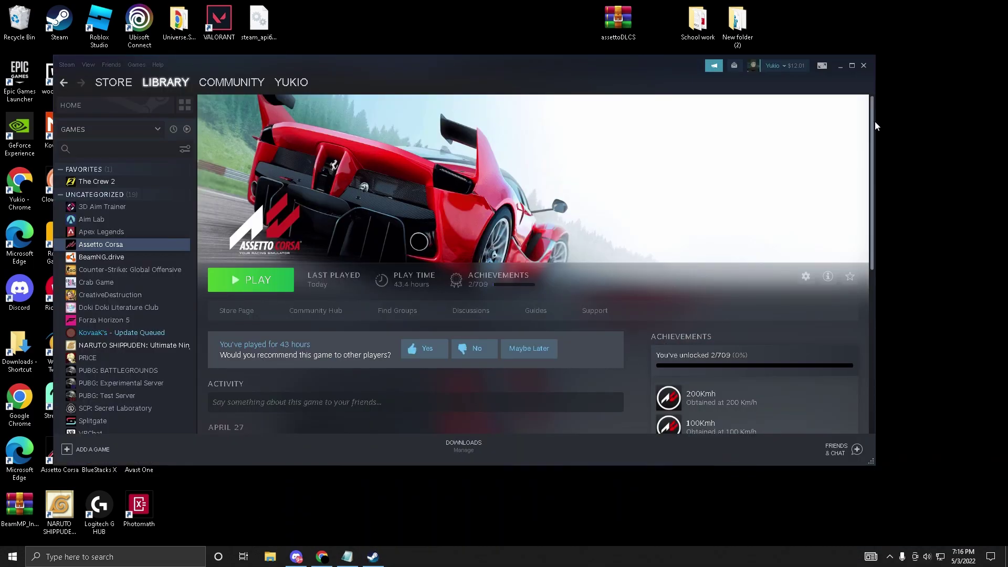
pyautogui.moveTo(876, 126); pyautogui.dragTo(631, 126)
pyautogui.moveTo(442, 65); pyautogui.dragTo(640, 71)
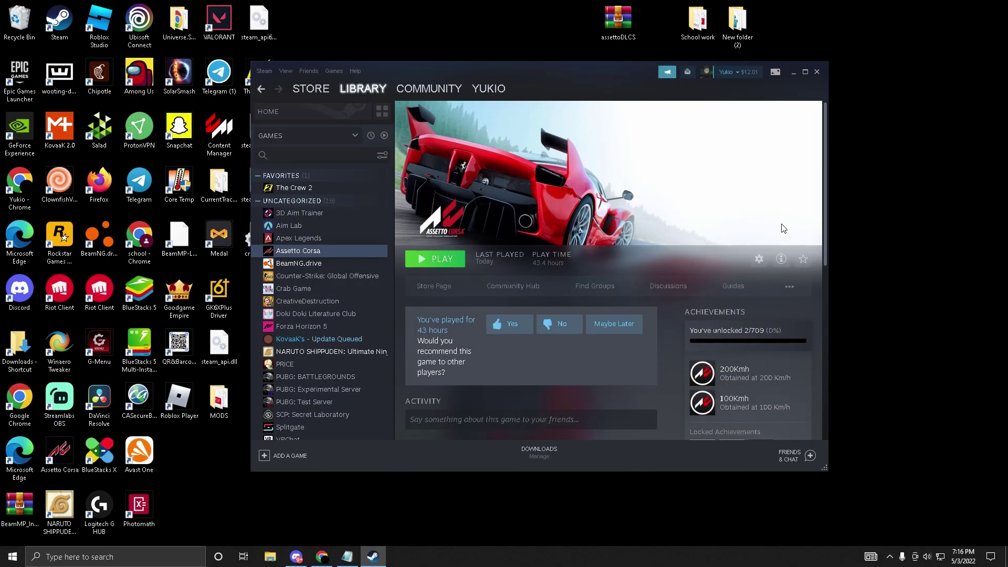
# Browse Assetto Corsa's local files, place the assettocorsa folder window over free desktop space, and minimize Steam
pyautogui.click(761, 258)
pyautogui.moveTo(775, 305)
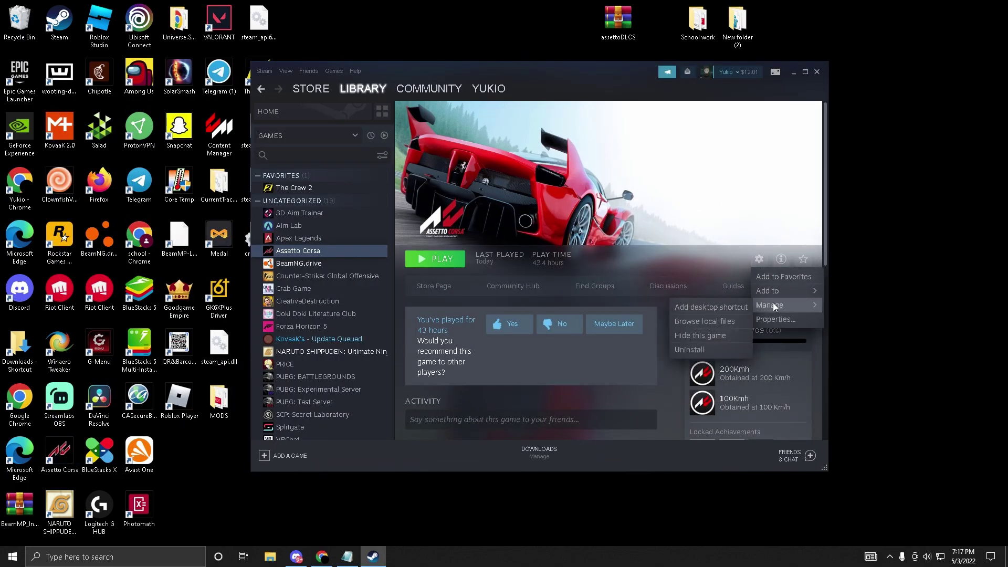
pyautogui.click(704, 321)
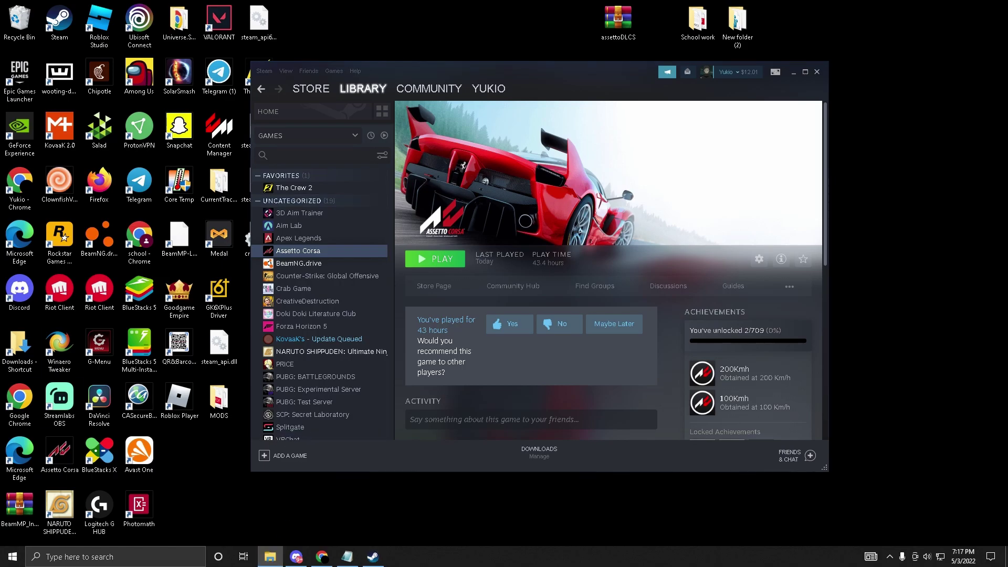
pyautogui.moveTo(21, 79); pyautogui.dragTo(871, 113)
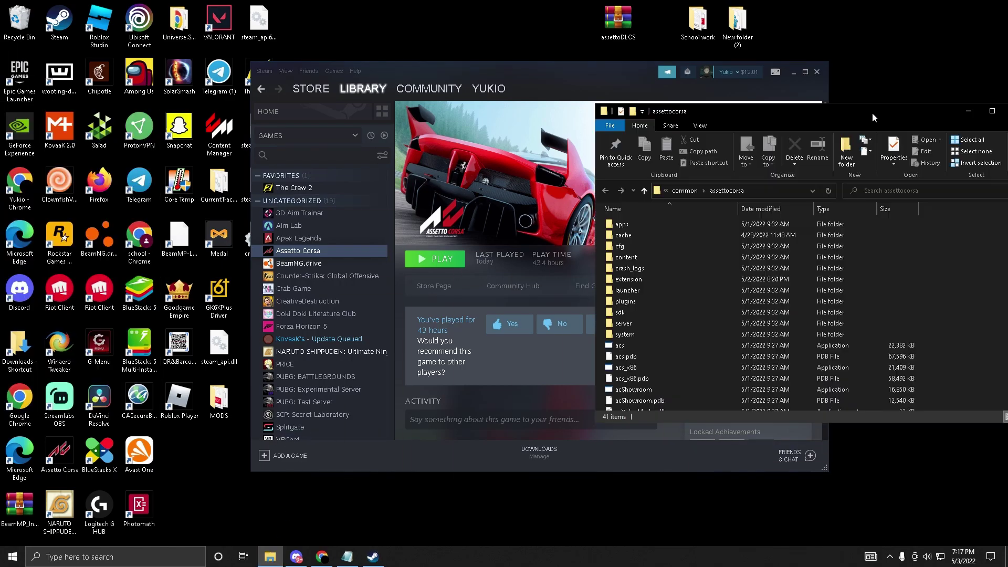
pyautogui.click(793, 74)
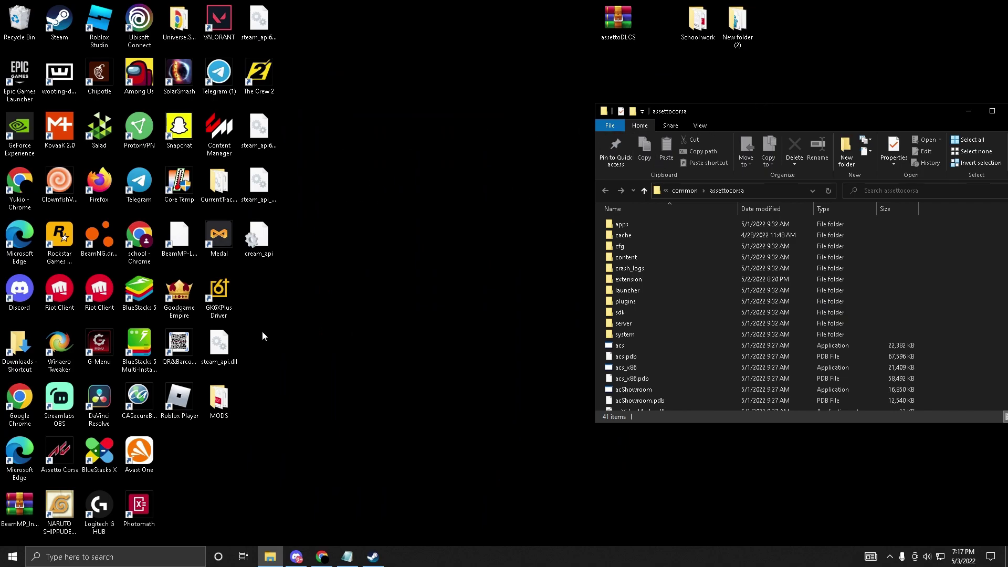
# Delete the extracted cream_api and steam_api files from the desktop, including steam_api64_o
pyautogui.click(221, 354)
pyautogui.rightClick(221, 353)
pyautogui.click(209, 345)
pyautogui.moveTo(278, 298); pyautogui.dragTo(261, 138)
pyautogui.rightClick(257, 250)
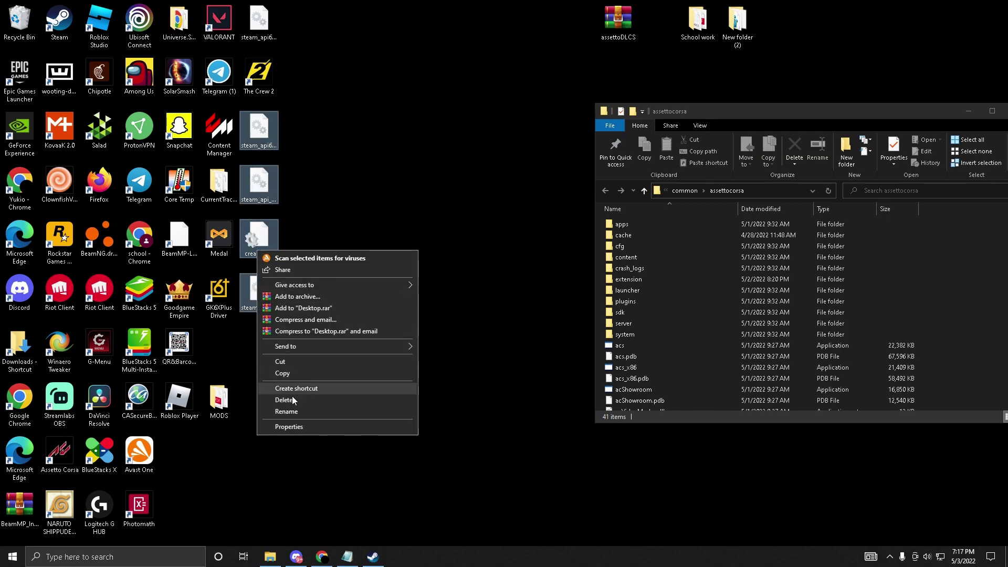
pyautogui.click(284, 400)
pyautogui.rightClick(258, 13)
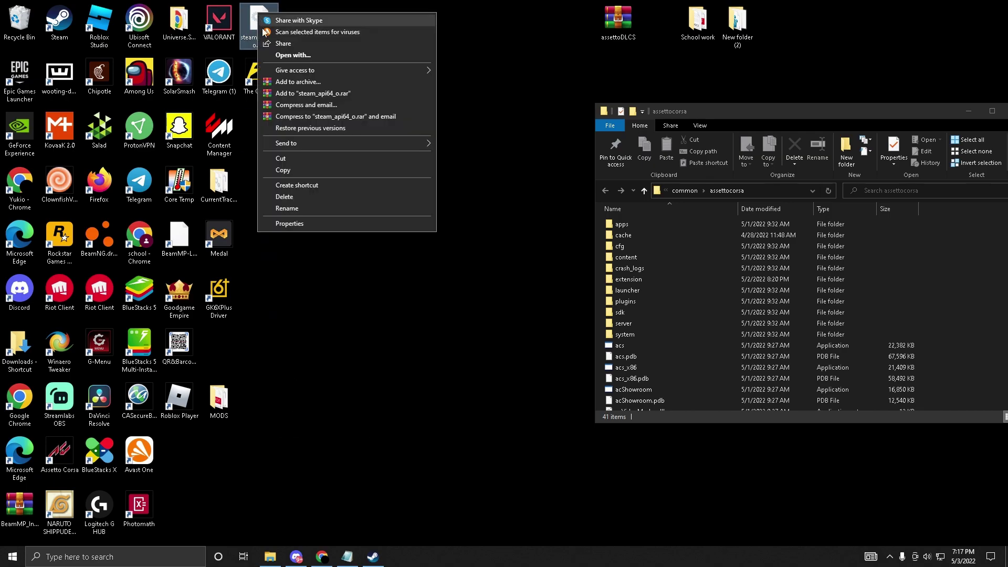
pyautogui.click(300, 197)
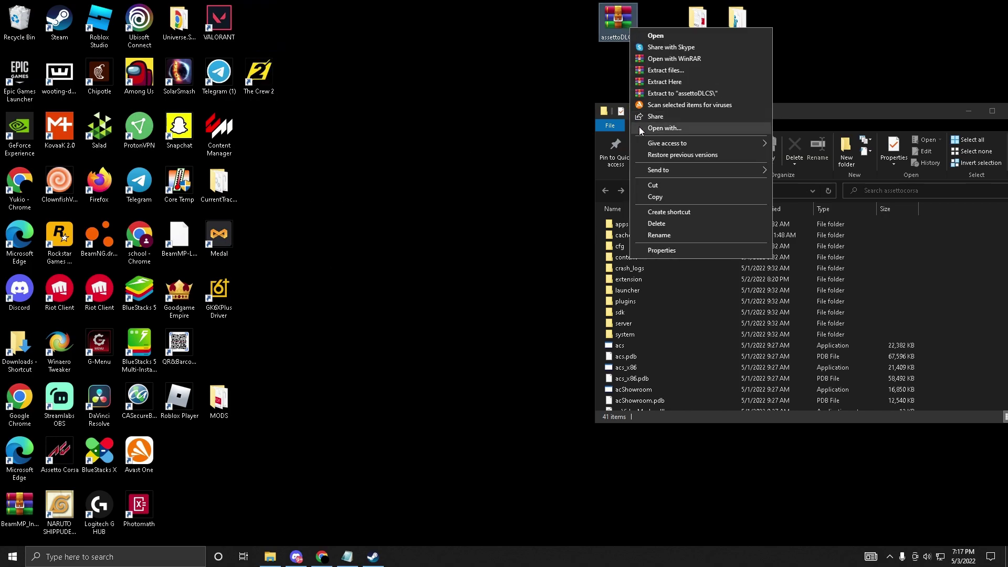
# Extract the assettoDLCS archive onto the desktop again and line up its five files in a separate column on empty desktop space
pyautogui.rightClick(631, 28)
pyautogui.click(677, 82)
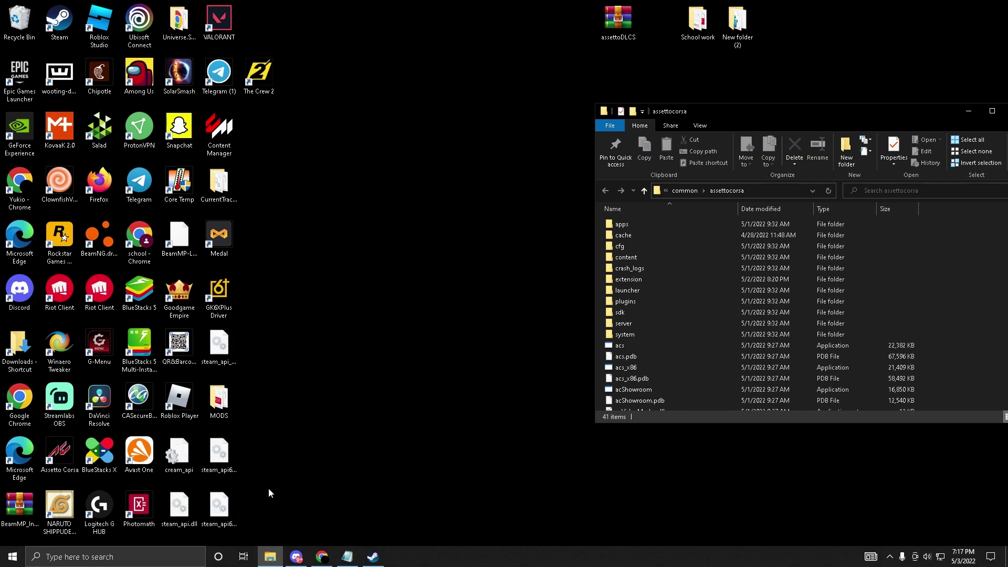
pyautogui.moveTo(219, 452); pyautogui.dragTo(344, 294)
pyautogui.moveTo(219, 348); pyautogui.dragTo(305, 368)
pyautogui.moveTo(179, 453); pyautogui.dragTo(346, 408)
pyautogui.moveTo(232, 513); pyautogui.dragTo(356, 451)
pyautogui.moveTo(179, 505); pyautogui.dragTo(343, 507)
pyautogui.click(456, 444)
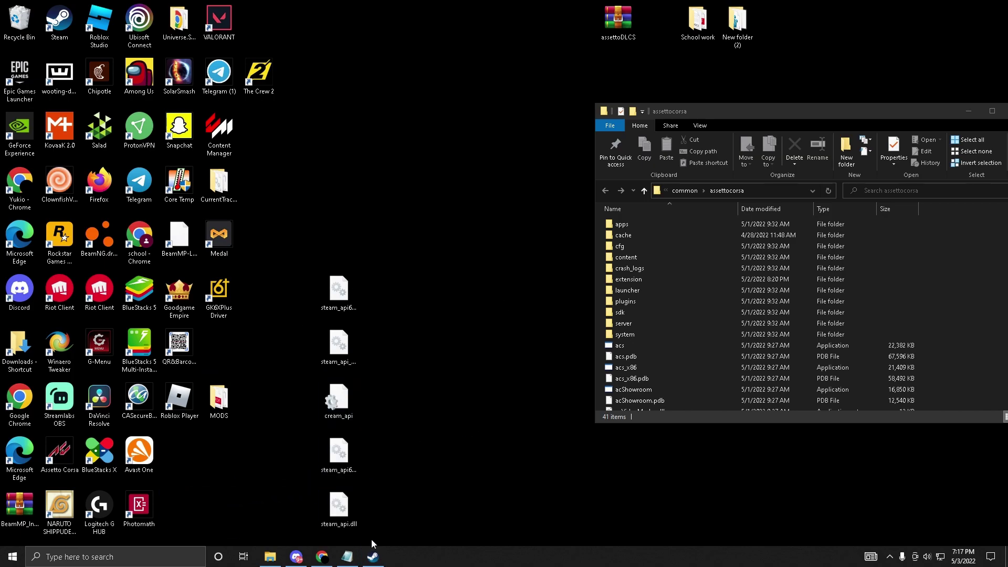
# Select the five extracted steam_api and cream_api files beside the enlarged assettocorsa folder window, and close that folder window
pyautogui.moveTo(794, 106); pyautogui.dragTo(730, 41)
pyautogui.moveTo(724, 357); pyautogui.dragTo(701, 488)
pyautogui.moveTo(392, 530); pyautogui.dragTo(940, 178)
pyautogui.press('Escape')
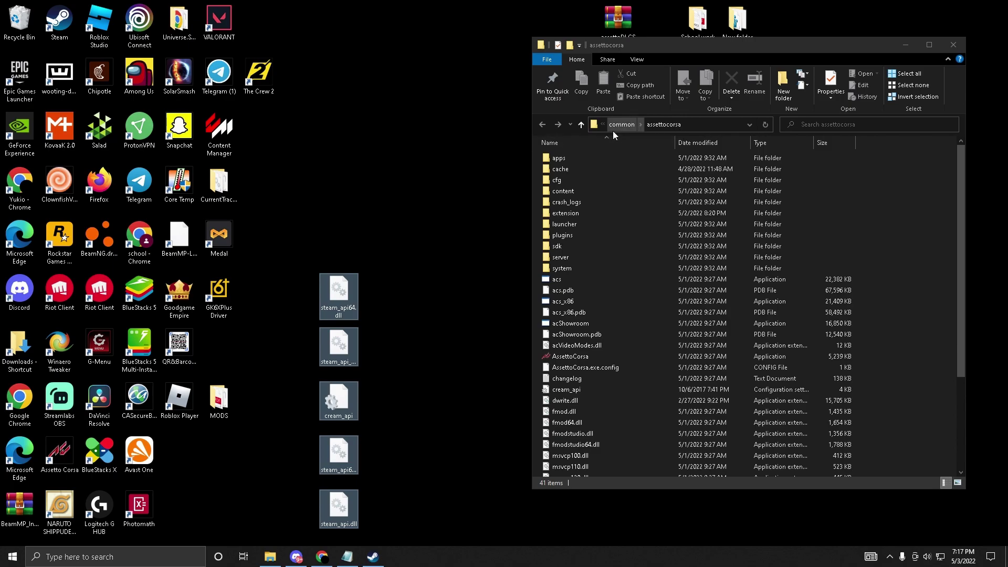
pyautogui.moveTo(339, 294)
pyautogui.mouseDown()
pyautogui.moveTo(948, 209)
pyautogui.moveTo(333, 301)
pyautogui.mouseUp()
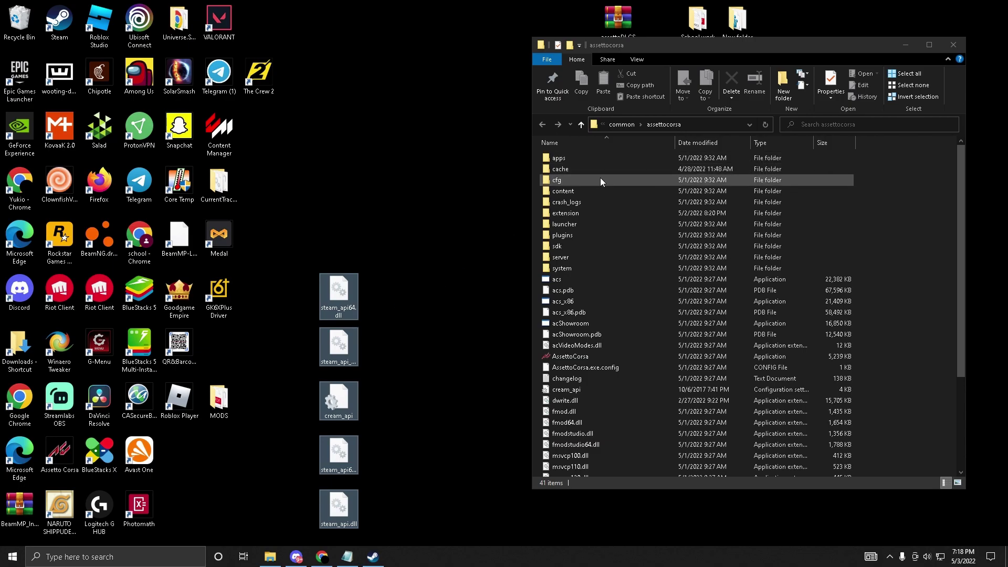
pyautogui.click(953, 44)
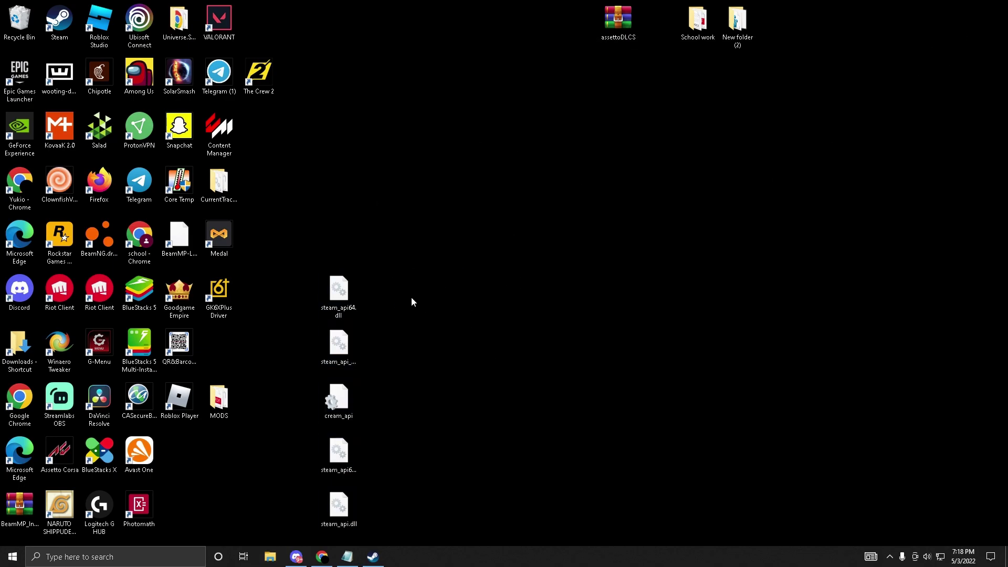
pyautogui.hotkey('alt', 'z')
pyautogui.click(504, 204)
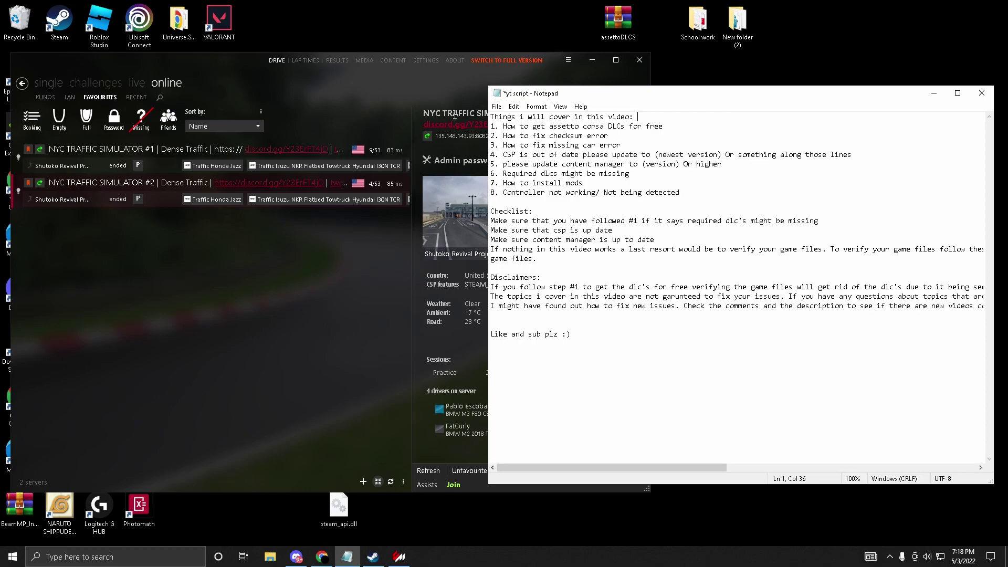
# Pack the data of the TGN Mercedes-Benz G900 Brabus 2020 in Content Manager, replacing the existing packed data, and minimize the program and its folder window
pyautogui.click(439, 110)
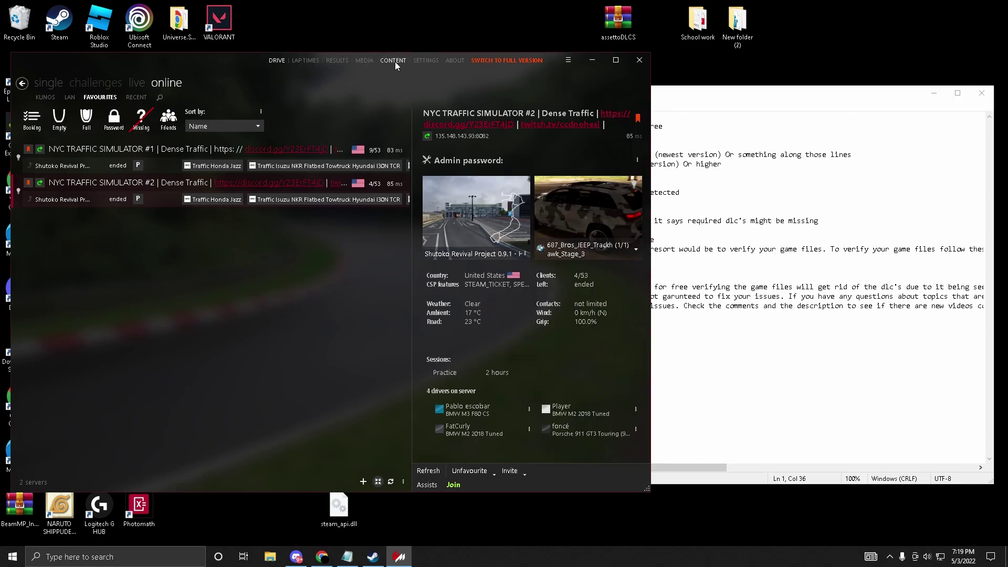
pyautogui.click(394, 61)
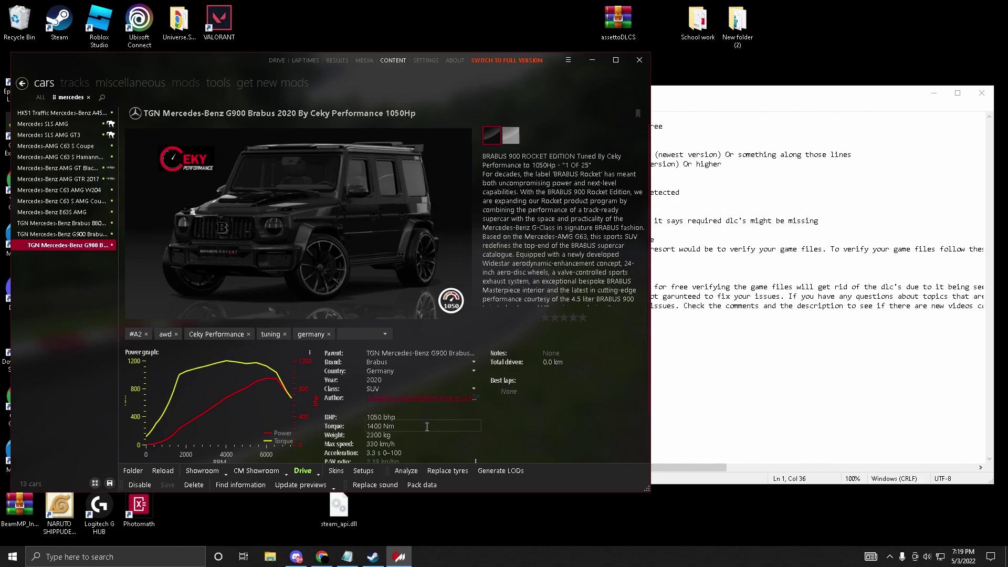
pyautogui.doubleClick(251, 61)
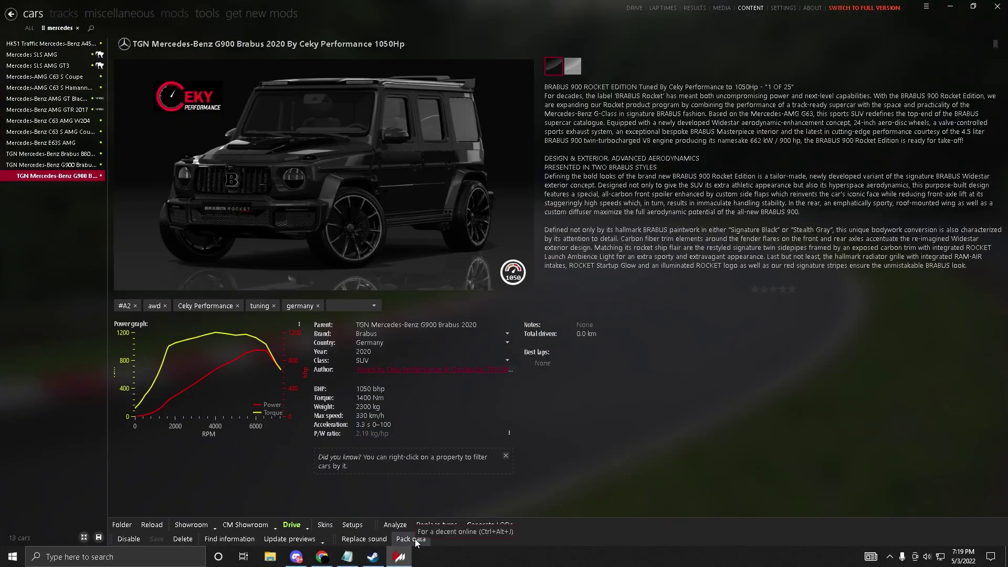
pyautogui.click(411, 539)
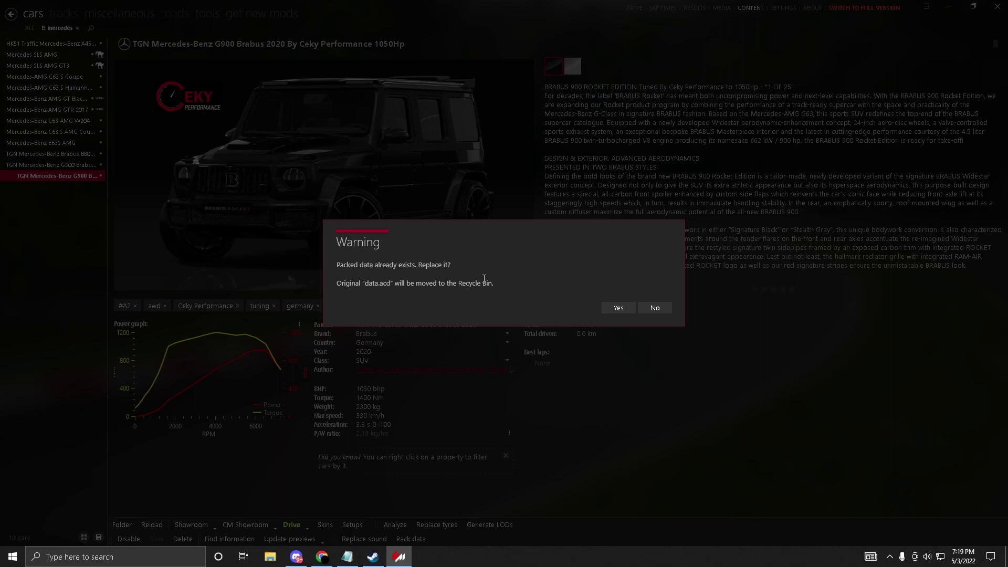
pyautogui.click(618, 308)
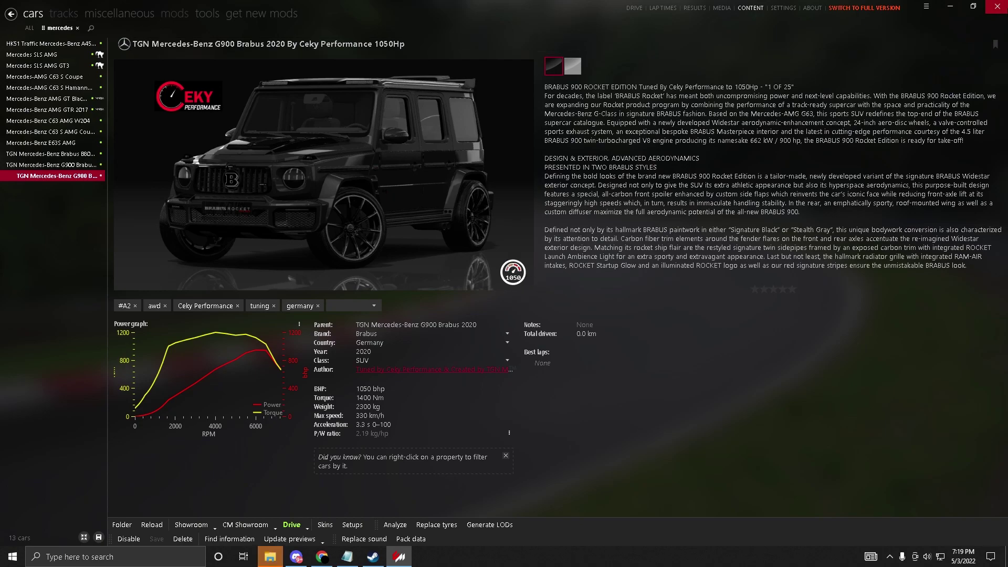
pyautogui.click(951, 8)
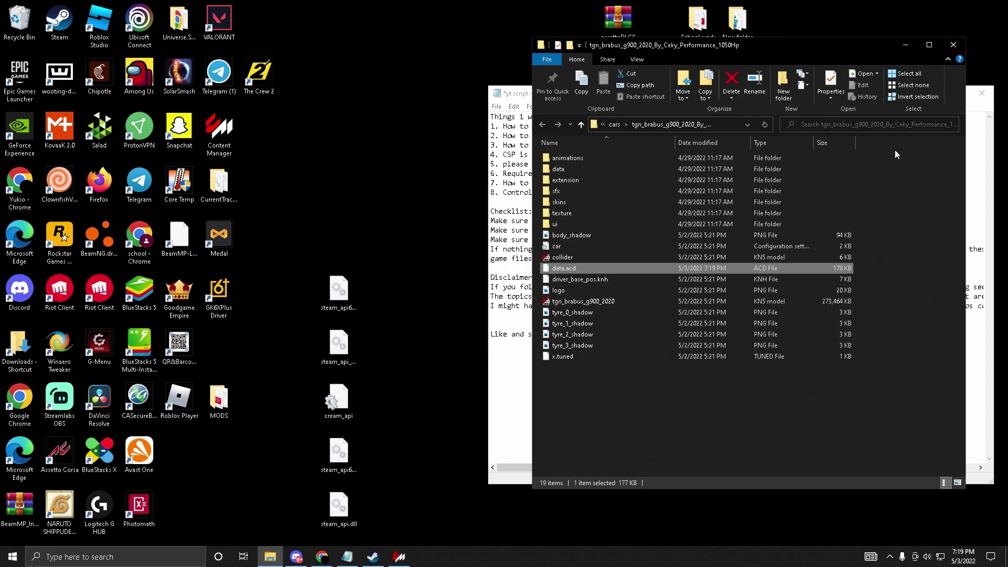
pyautogui.click(906, 46)
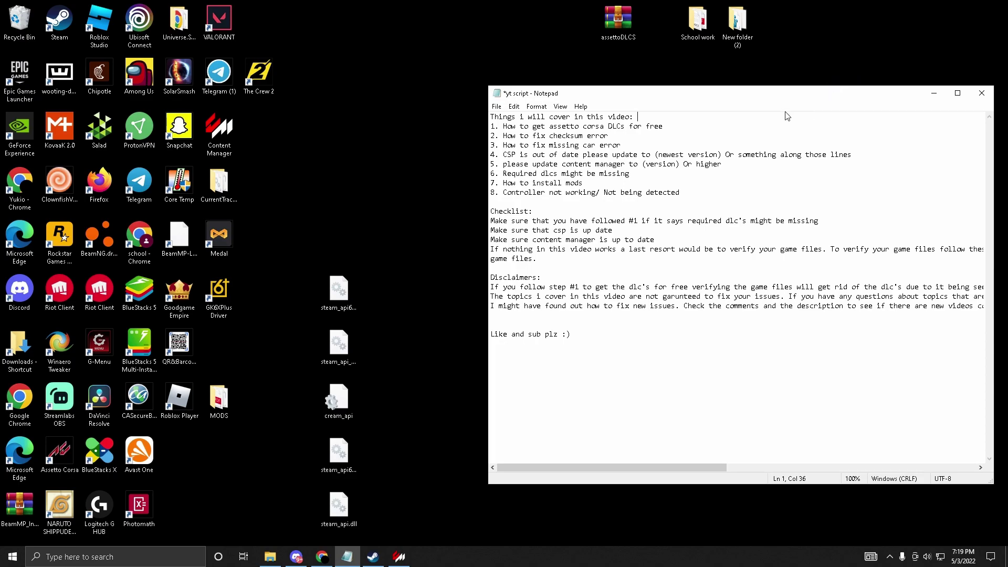
pyautogui.click(742, 65)
pyautogui.hotkey('alt', 'z')
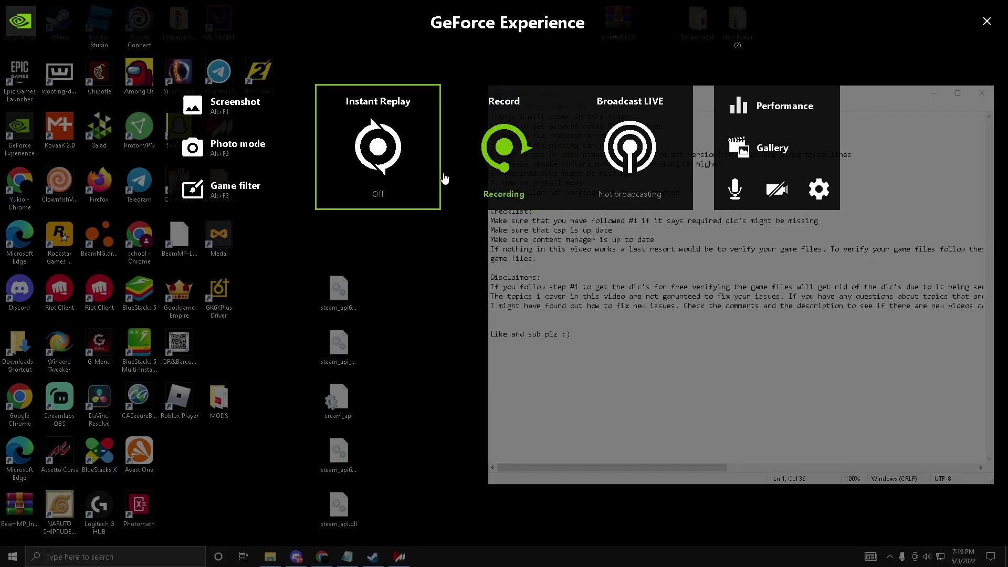
pyautogui.click(499, 200)
pyautogui.click(475, 245)
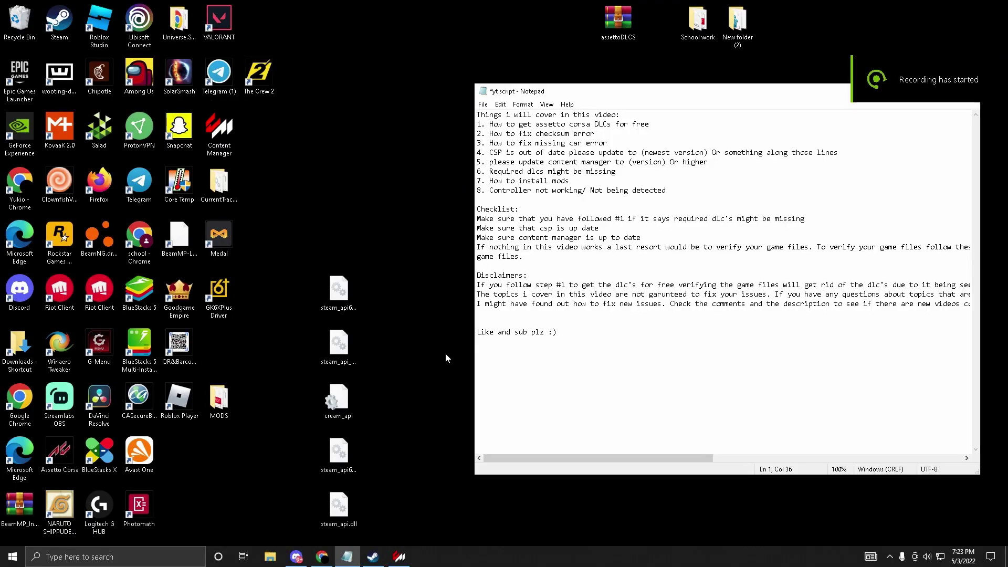
# Open the Server 1 car pack link from Discord's cars channel and widen the browser window showing the Google Drive folder
pyautogui.click(296, 557)
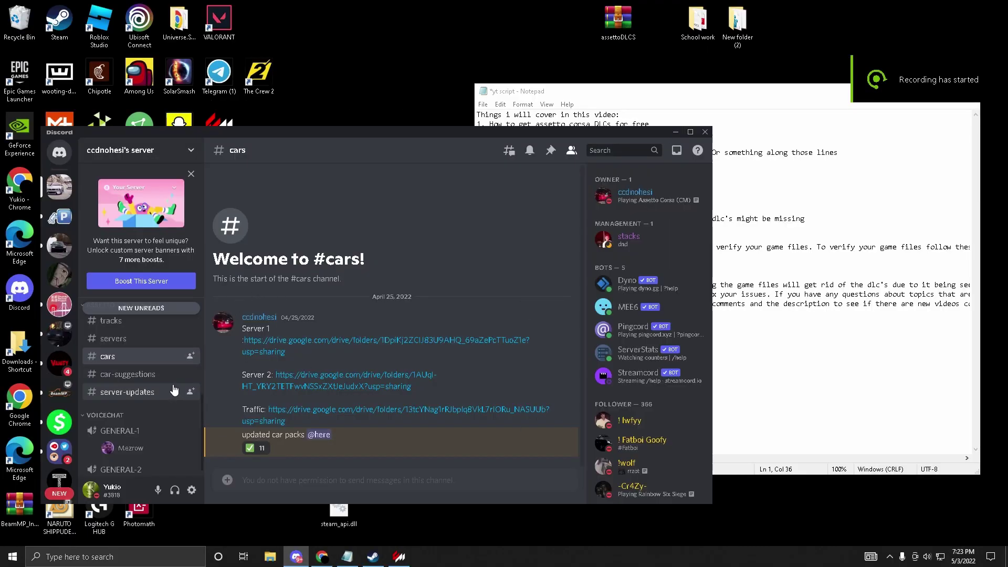
pyautogui.moveTo(460, 132); pyautogui.dragTo(454, 96)
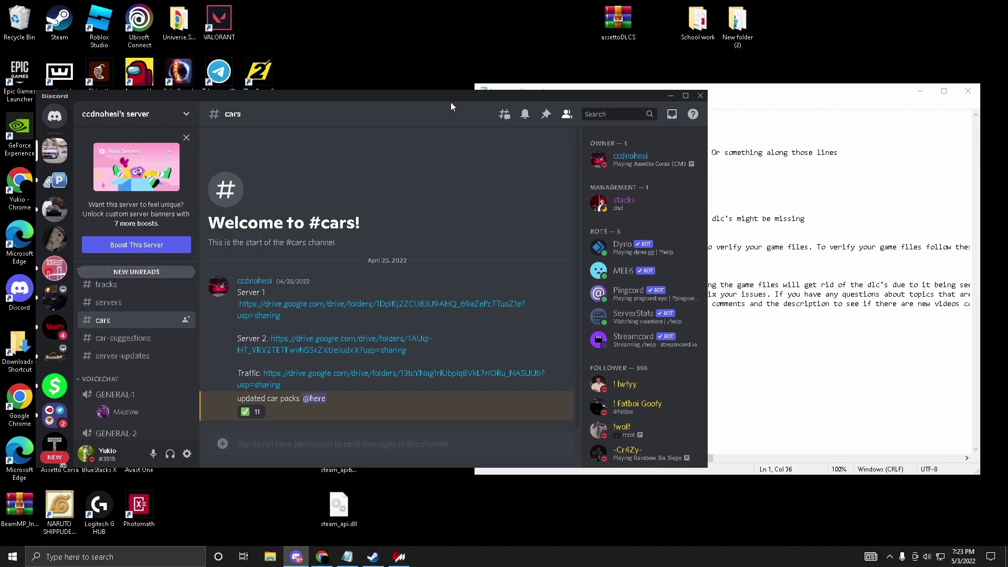
pyautogui.moveTo(464, 98); pyautogui.dragTo(500, 77)
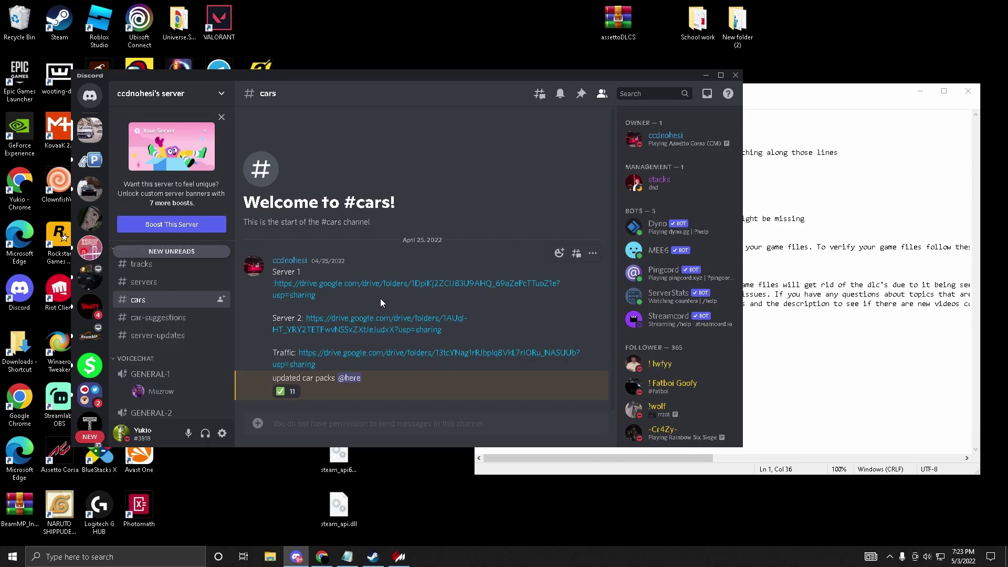
pyautogui.click(394, 284)
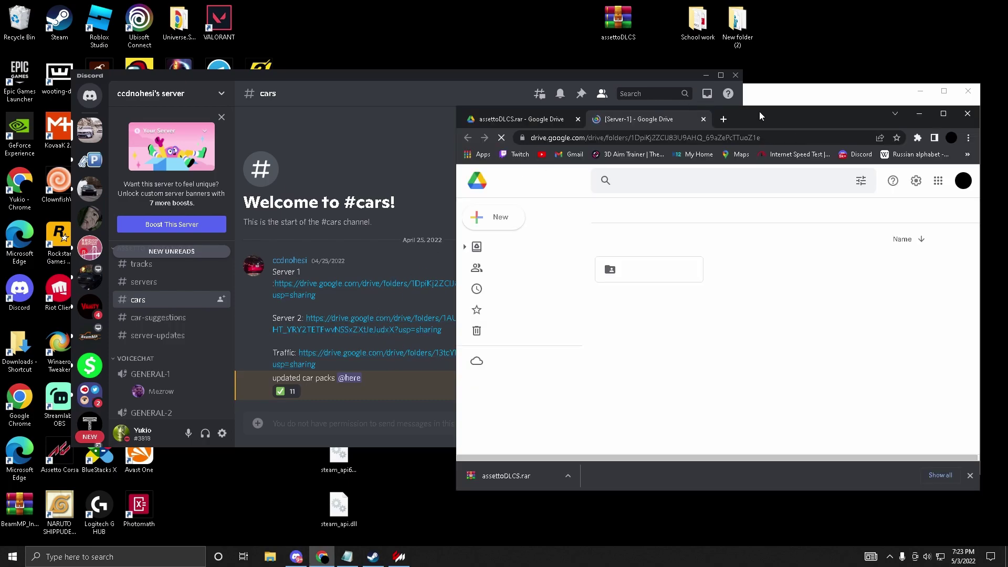
pyautogui.click(969, 475)
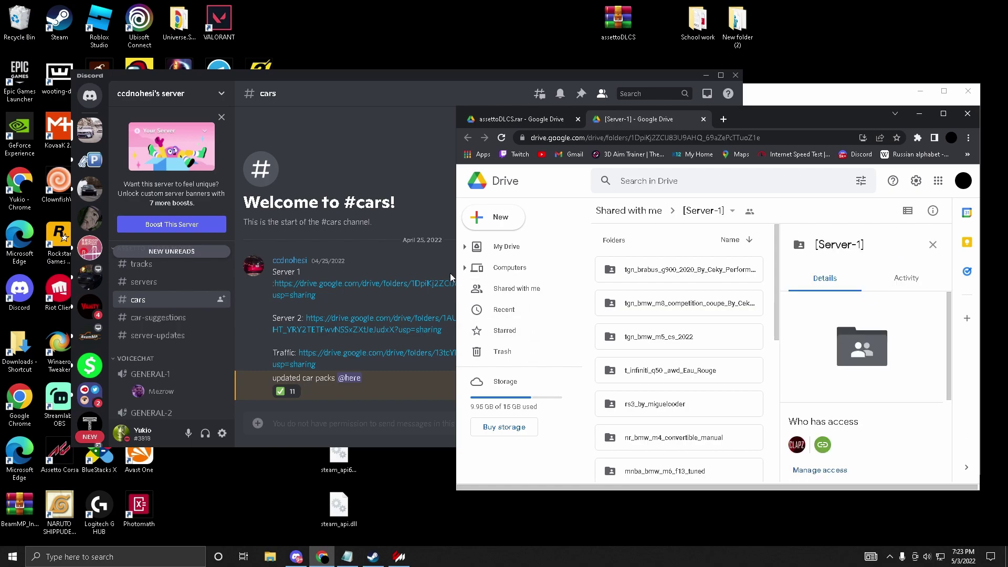
pyautogui.moveTo(455, 268); pyautogui.dragTo(230, 268)
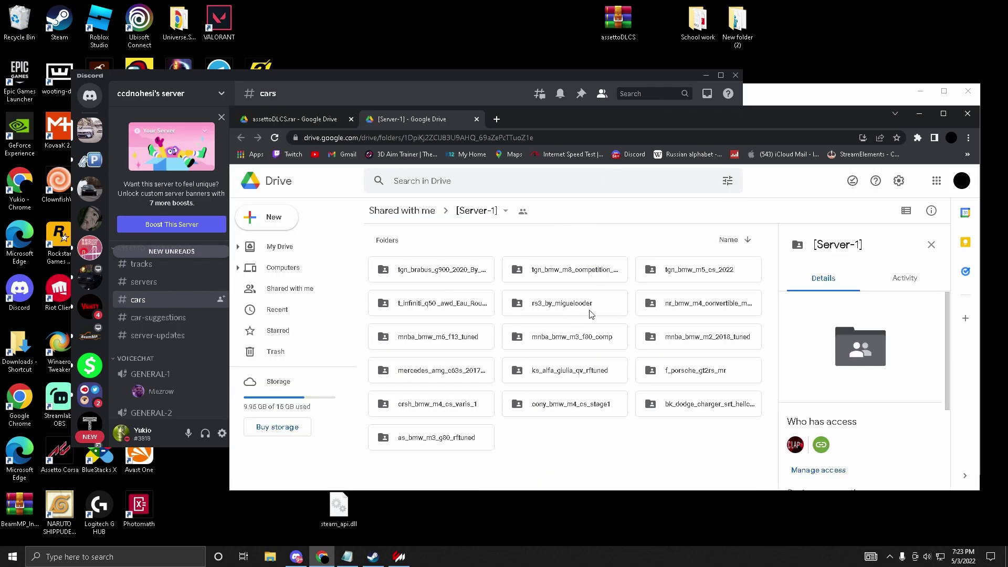
# Check the download option for the tgn_bmw_m5_cs_2022 folder in the Server-1 Drive folder without downloading it
pyautogui.rightClick(718, 276)
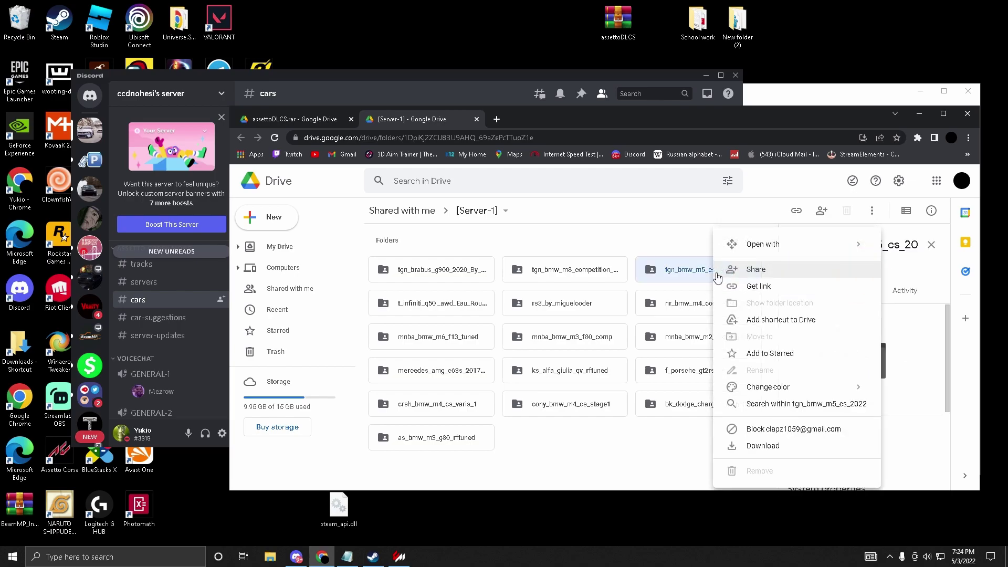
pyautogui.click(676, 251)
pyautogui.rightClick(683, 267)
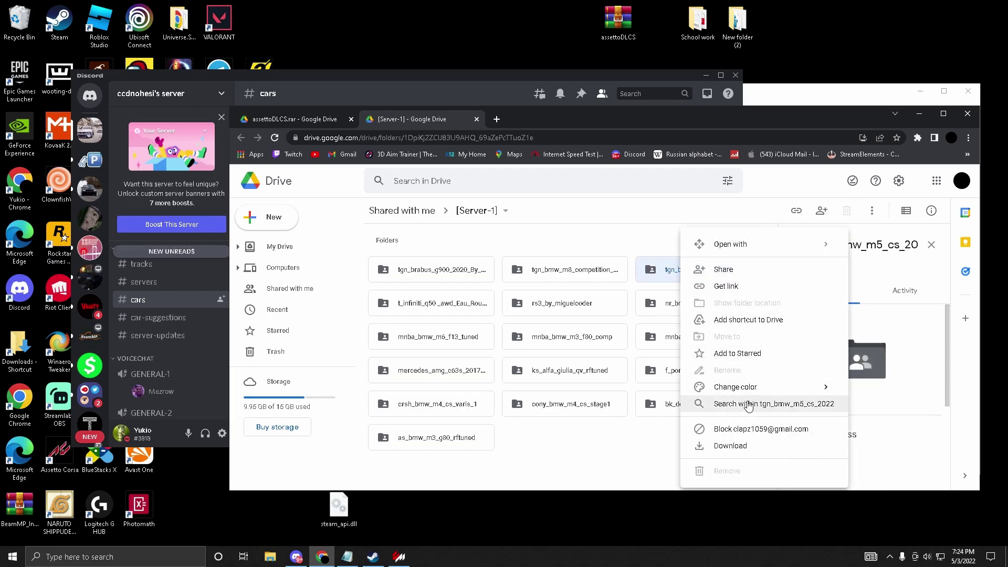
pyautogui.click(621, 459)
# Minimize the Discord and Google Drive windows, and briefly highlight the line "7. How to install mods" in the Notepad script
pyautogui.moveTo(555, 118); pyautogui.dragTo(539, 136)
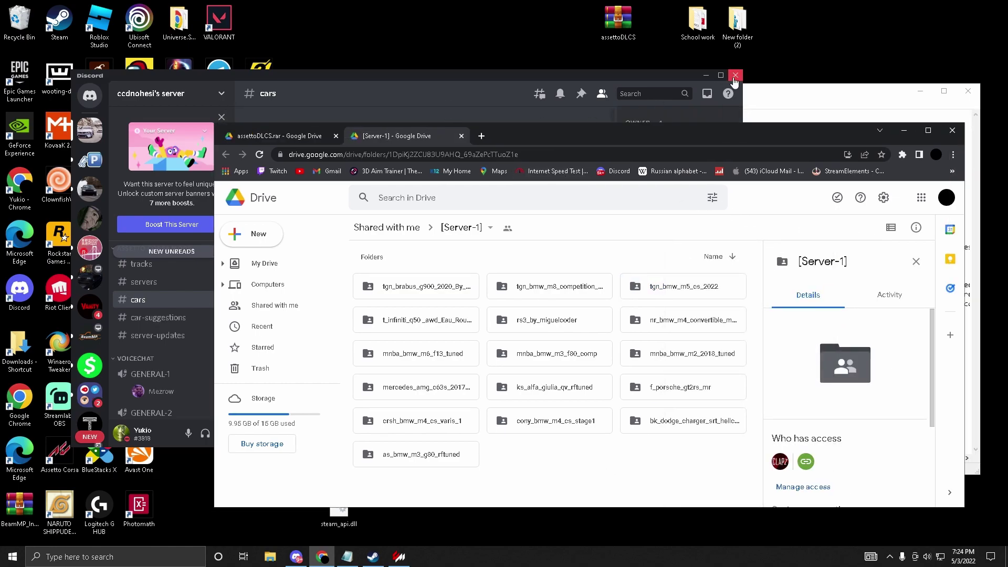
pyautogui.click(706, 75)
pyautogui.moveTo(686, 135); pyautogui.dragTo(609, 234)
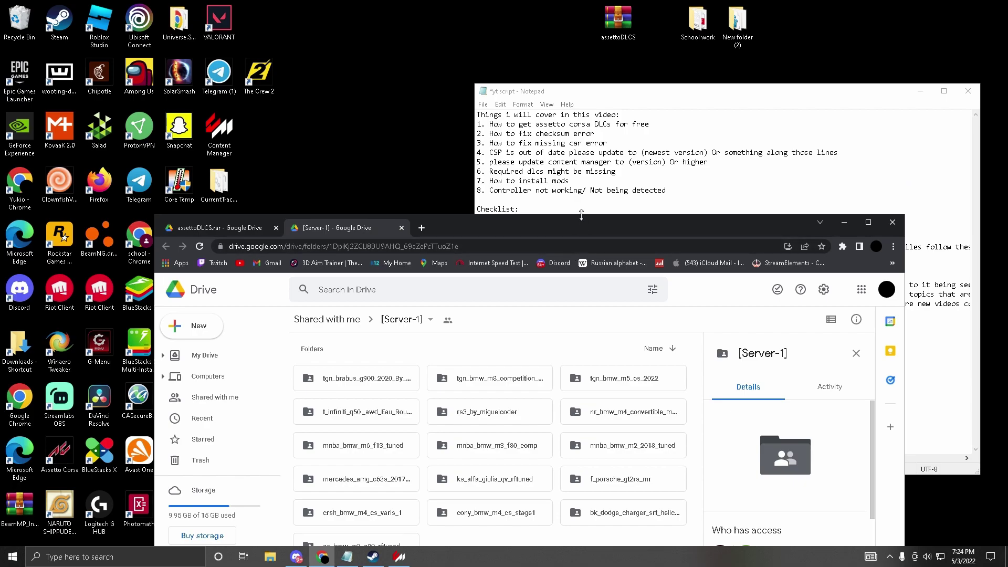
pyautogui.moveTo(497, 225)
pyautogui.mouseDown()
pyautogui.moveTo(436, 37)
pyautogui.moveTo(473, 132)
pyautogui.moveTo(462, 134)
pyautogui.moveTo(492, 120)
pyautogui.moveTo(493, 217)
pyautogui.mouseUp()
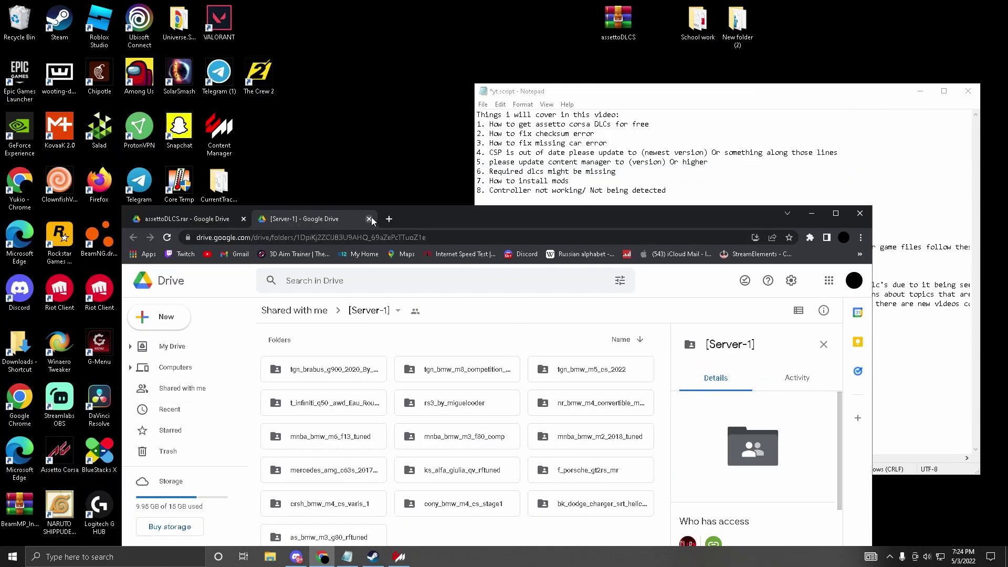
pyautogui.click(812, 214)
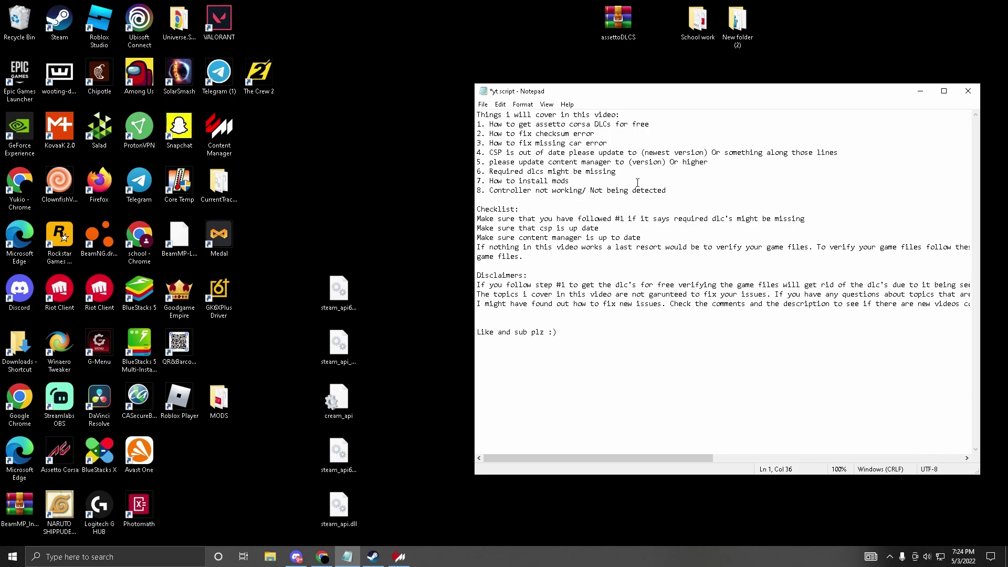
pyautogui.moveTo(580, 180); pyautogui.dragTo(471, 183)
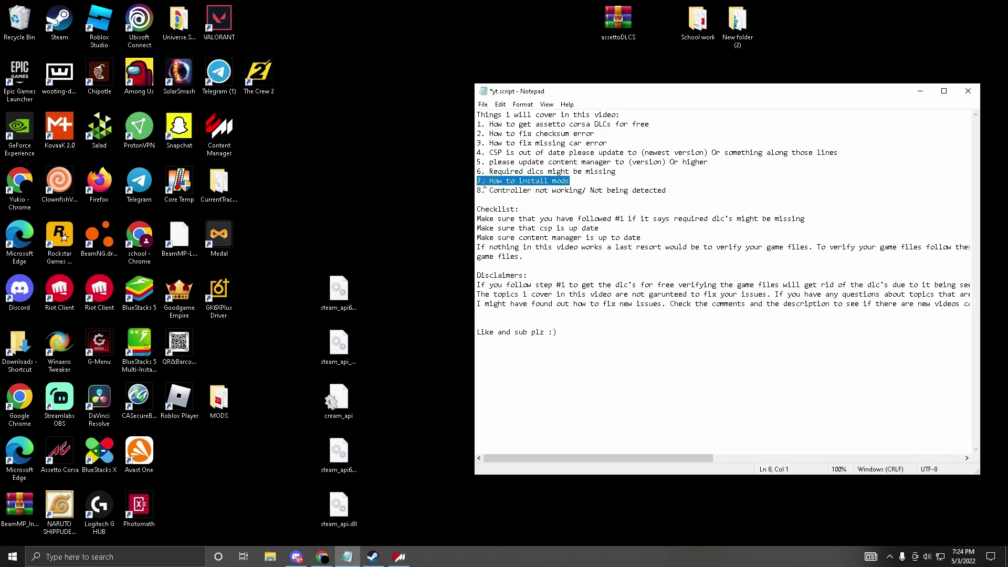
pyautogui.click(592, 182)
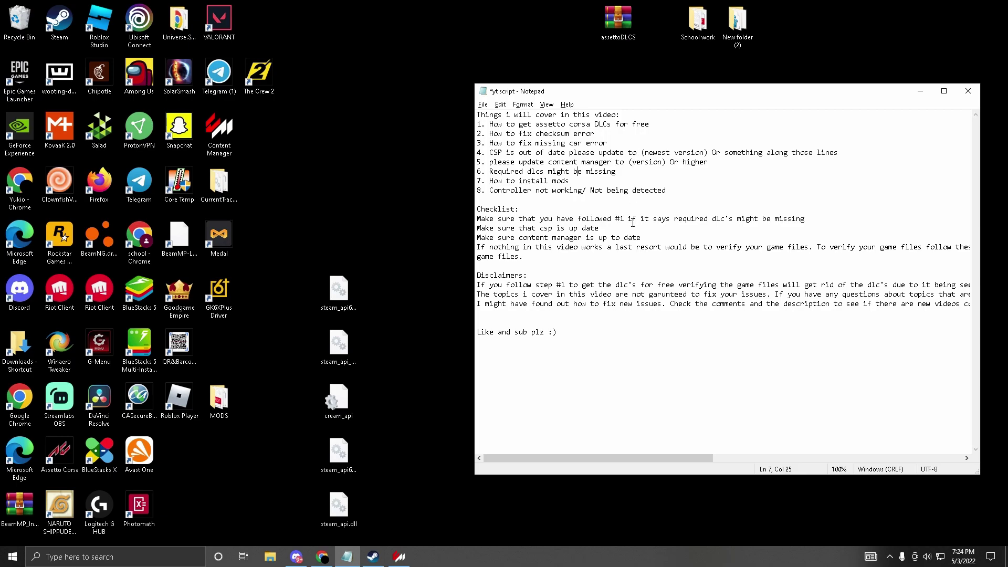
pyautogui.hotkey('alt', 'z')
pyautogui.click(517, 147)
pyautogui.click(499, 221)
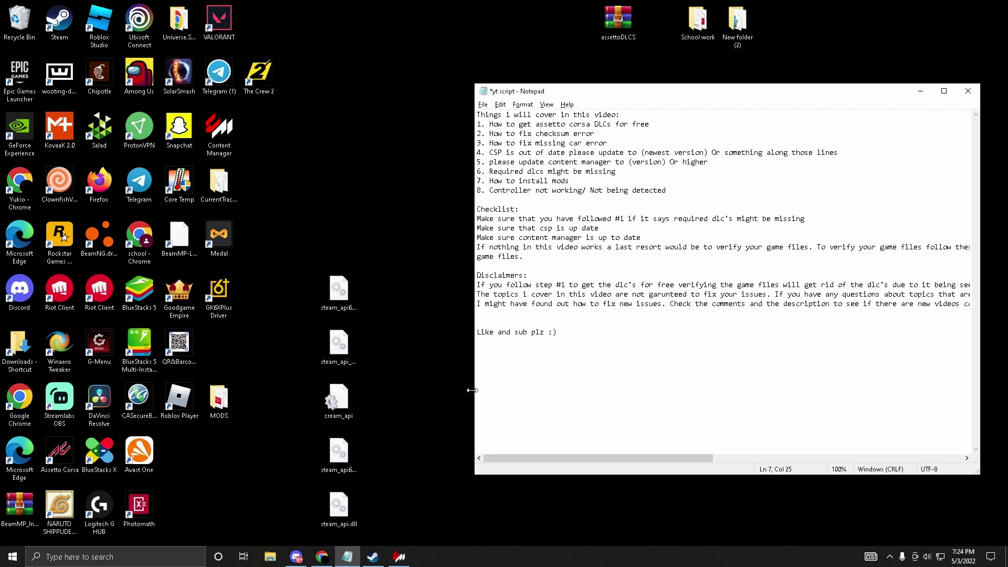
# Restore Content Manager to a smaller window, open its CM settings, and reposition the window near the upper edge of the desktop
pyautogui.moveTo(407, 560)
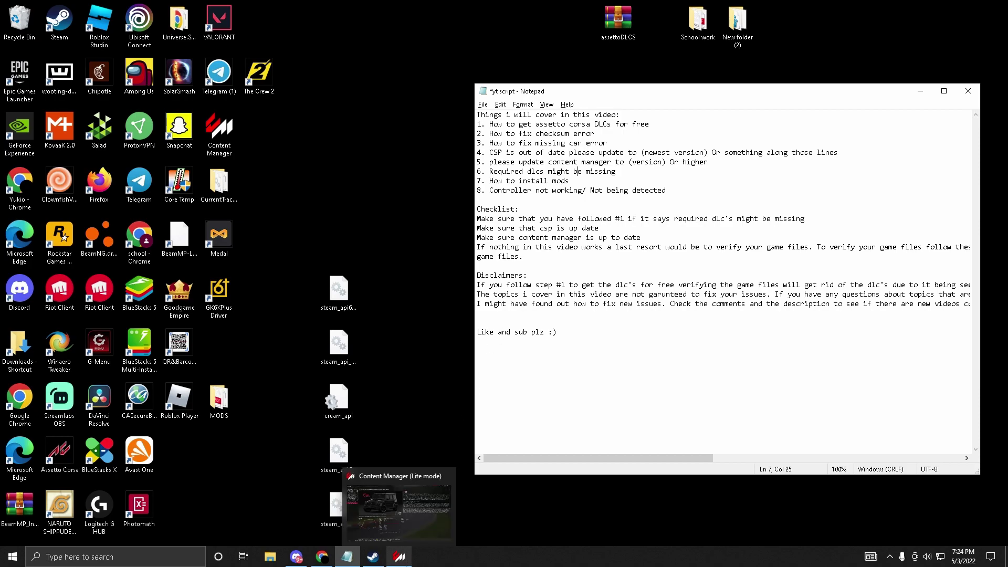
pyautogui.click(408, 554)
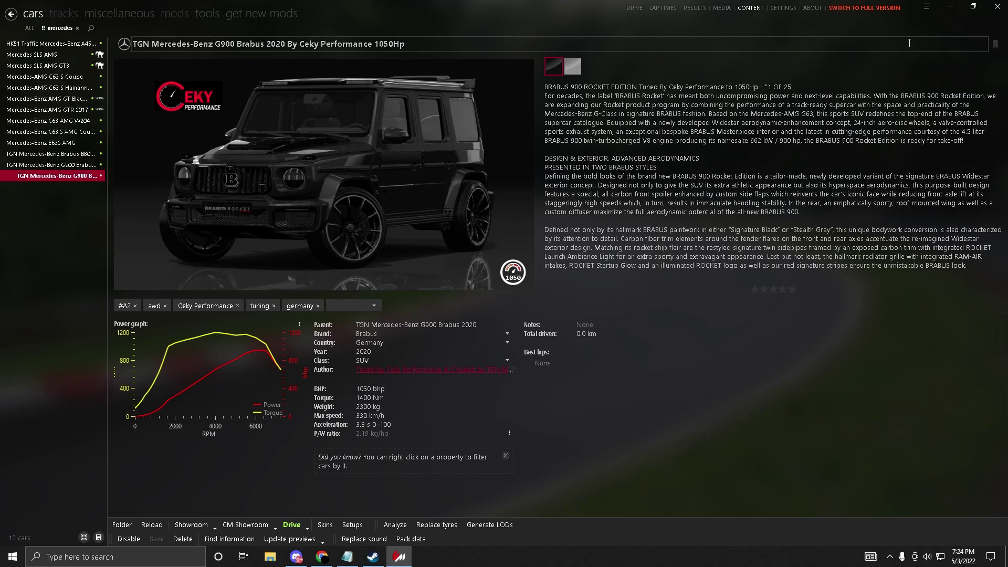
pyautogui.click(973, 7)
pyautogui.moveTo(260, 65); pyautogui.dragTo(327, 40)
pyautogui.click(635, 35)
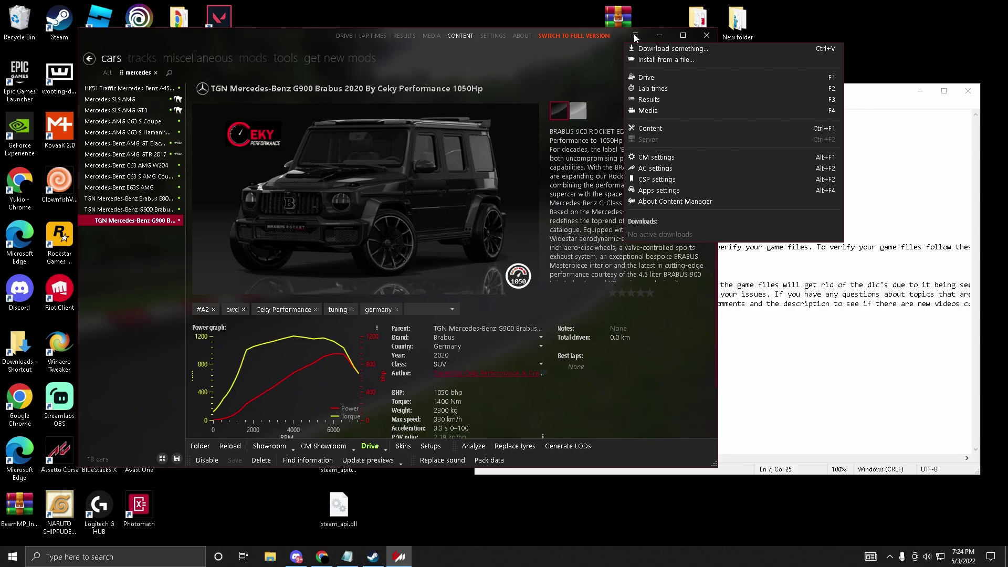
pyautogui.click(656, 158)
pyautogui.moveTo(315, 39); pyautogui.dragTo(164, 57)
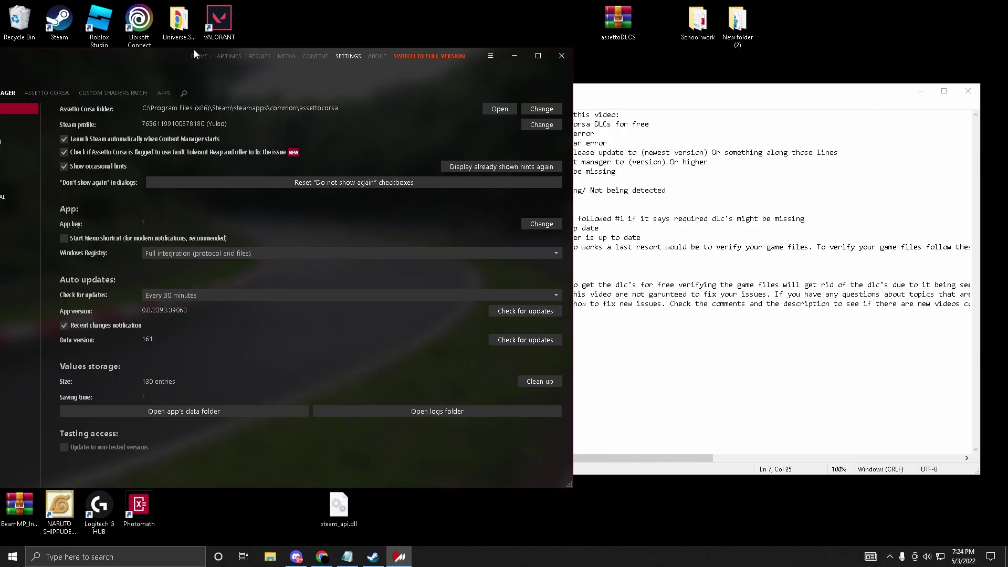
pyautogui.moveTo(465, 273); pyautogui.dragTo(335, 8)
# Visit Content Manager's Drive section, and return to the settings to view the general Content Manager options
pyautogui.click(351, 9)
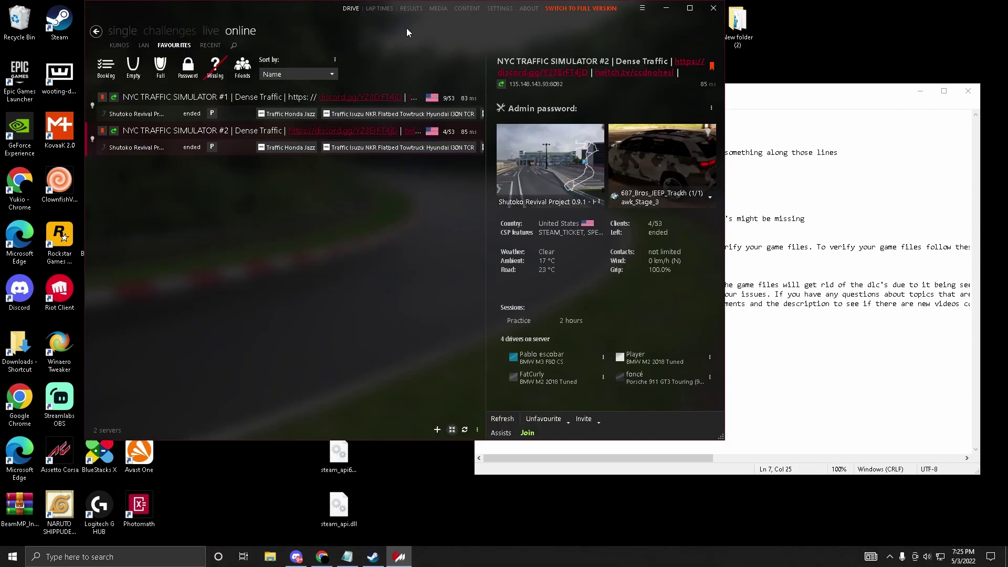
pyautogui.click(122, 30)
pyautogui.click(500, 8)
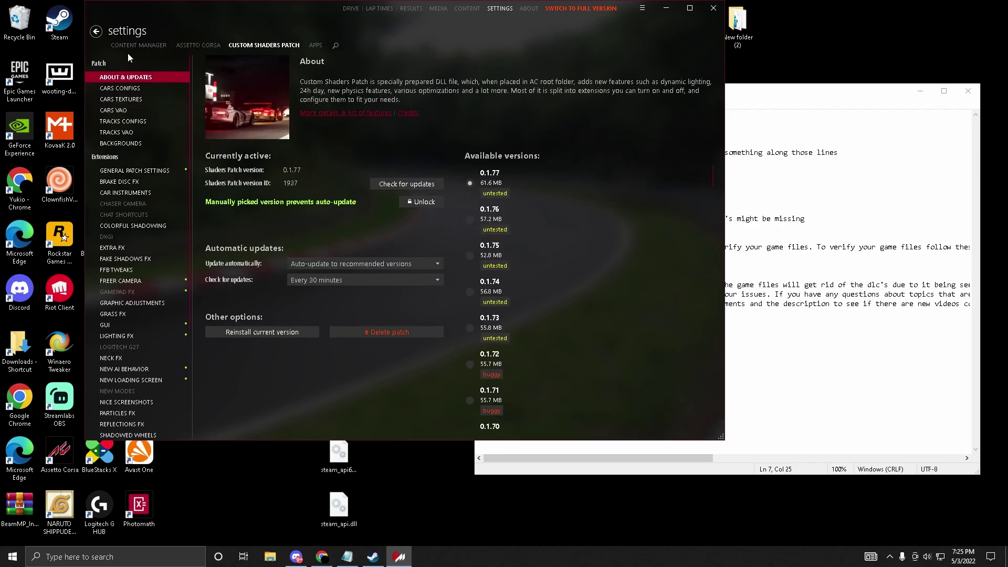
pyautogui.click(131, 46)
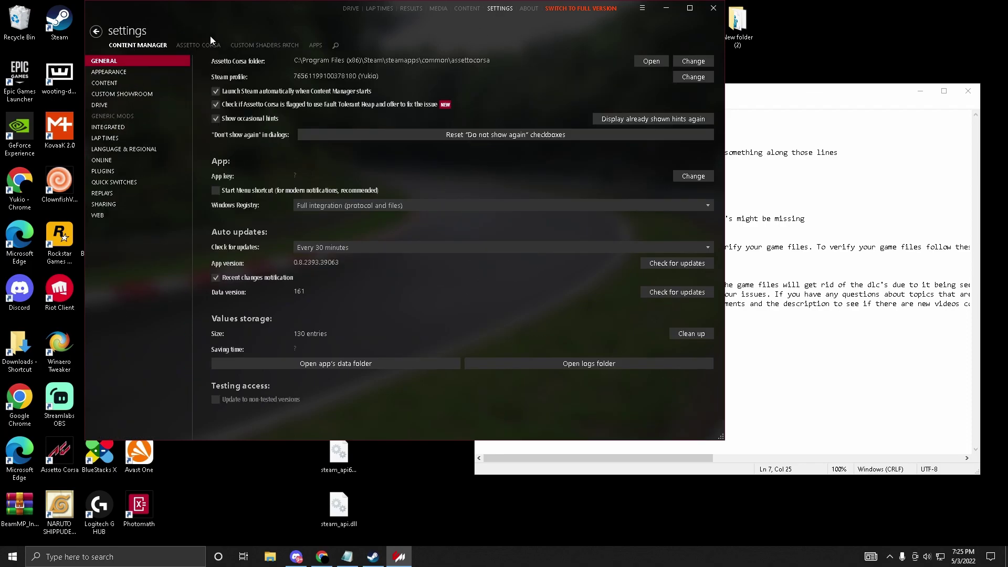
# View the Custom Shaders Patch About & Updates settings, briefly enlarging the window, and reposition the restored window beside the Notepad script
pyautogui.click(269, 46)
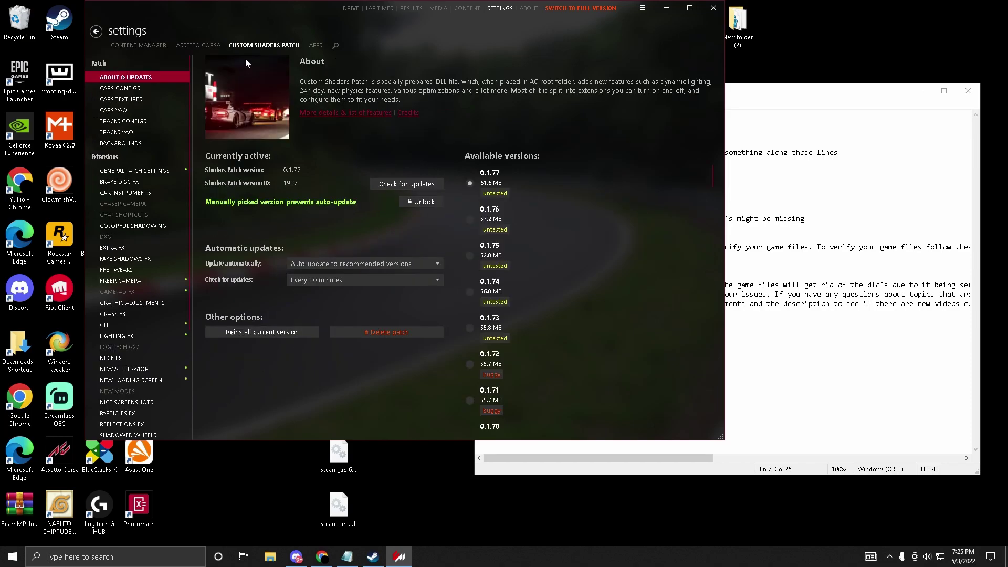
pyautogui.doubleClick(276, 9)
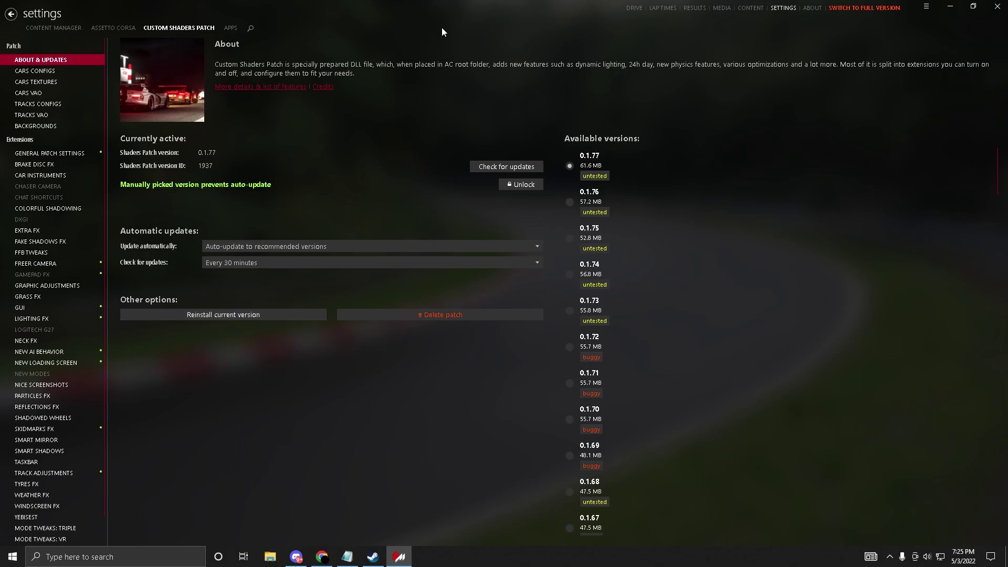
pyautogui.click(973, 7)
pyautogui.moveTo(323, 11); pyautogui.dragTo(23, 86)
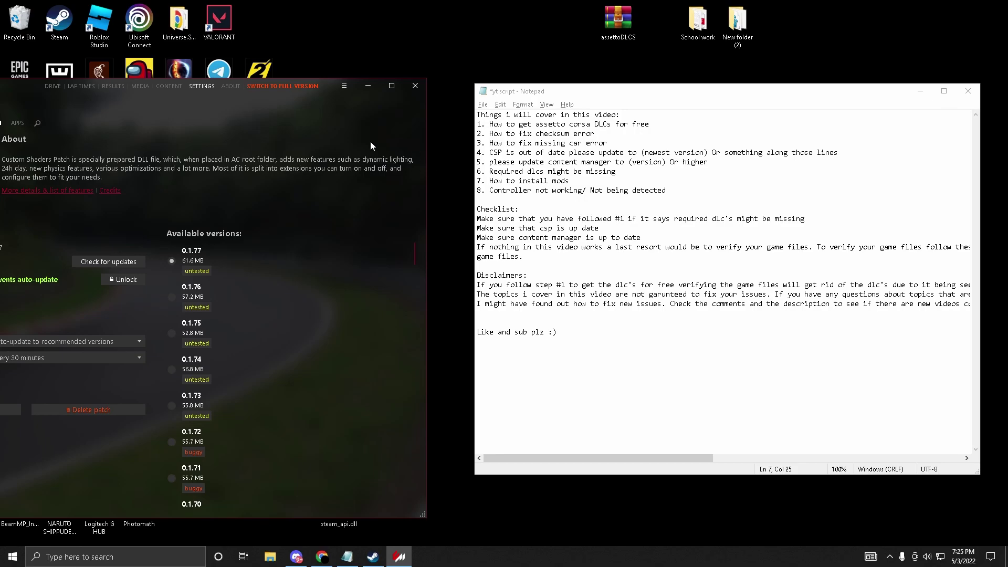
pyautogui.doubleClick(26, 83)
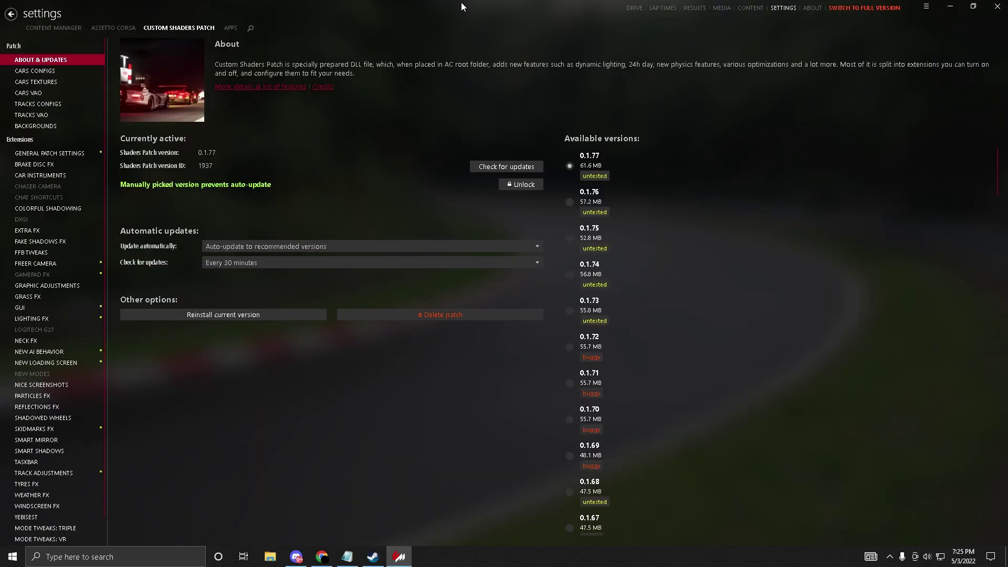
pyautogui.click(972, 6)
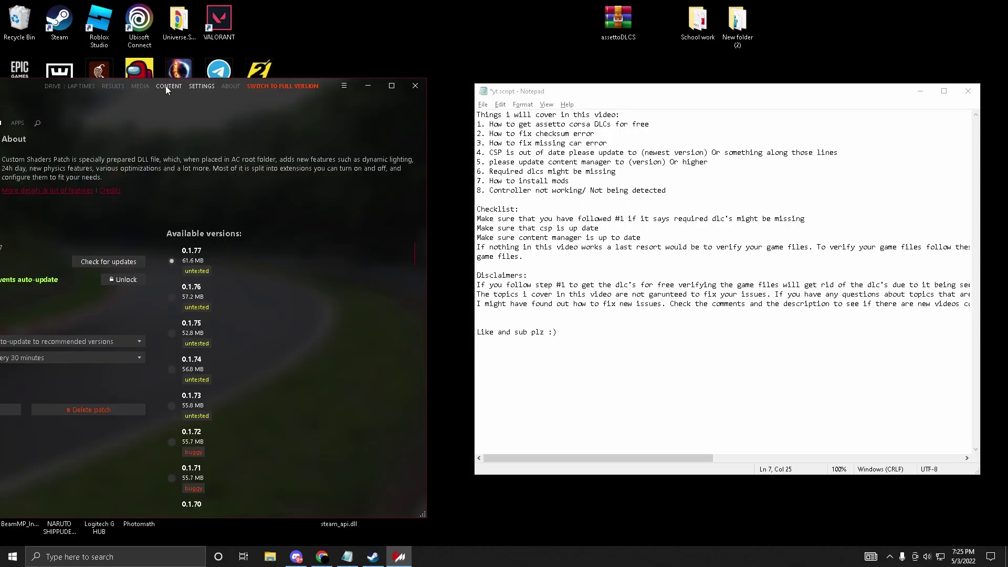
pyautogui.moveTo(30, 86); pyautogui.dragTo(331, 59)
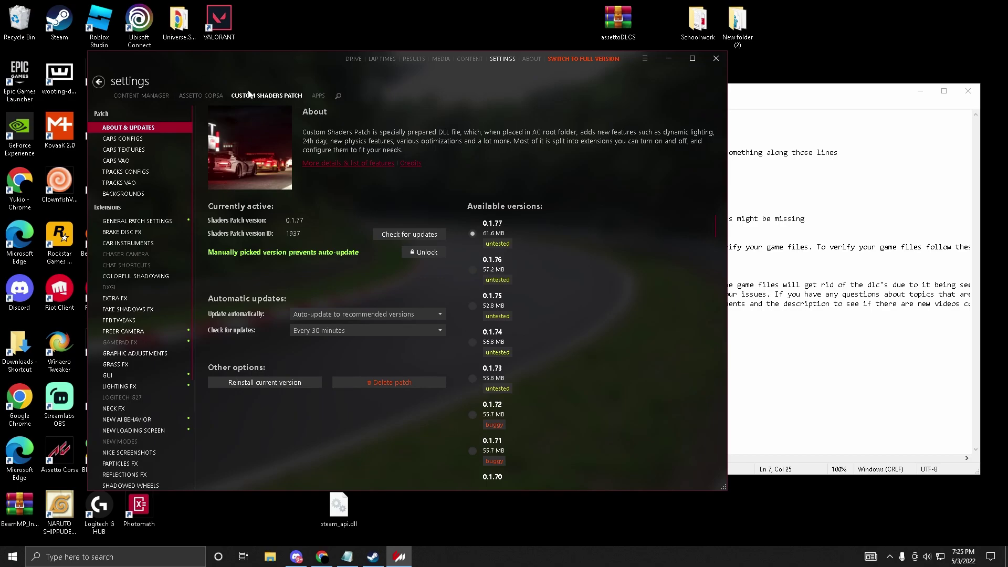
# Check for a Content Manager app update in its general settings with the window maximized, and minimize Content Manager
pyautogui.click(158, 96)
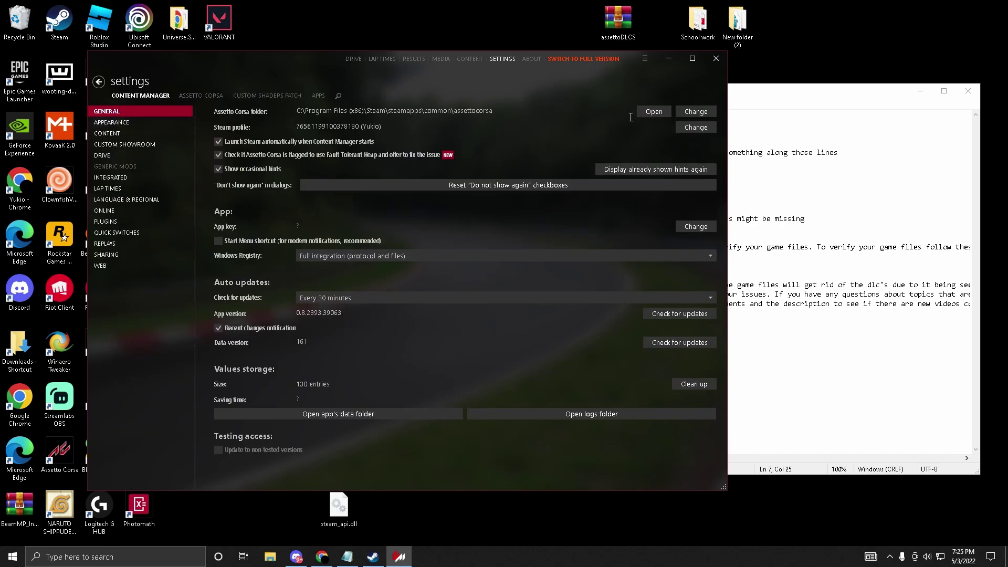
pyautogui.doubleClick(281, 54)
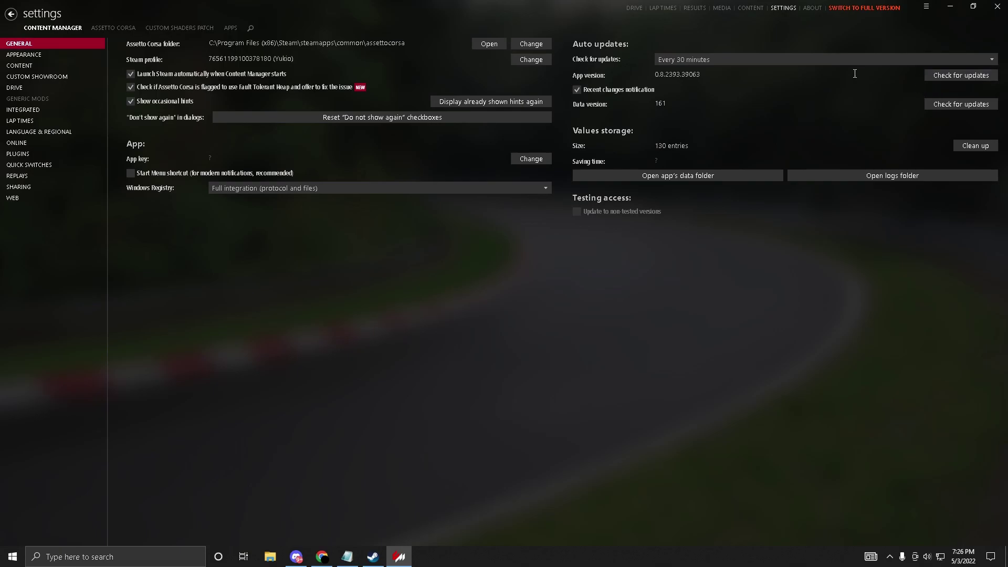
pyautogui.click(944, 77)
pyautogui.click(950, 10)
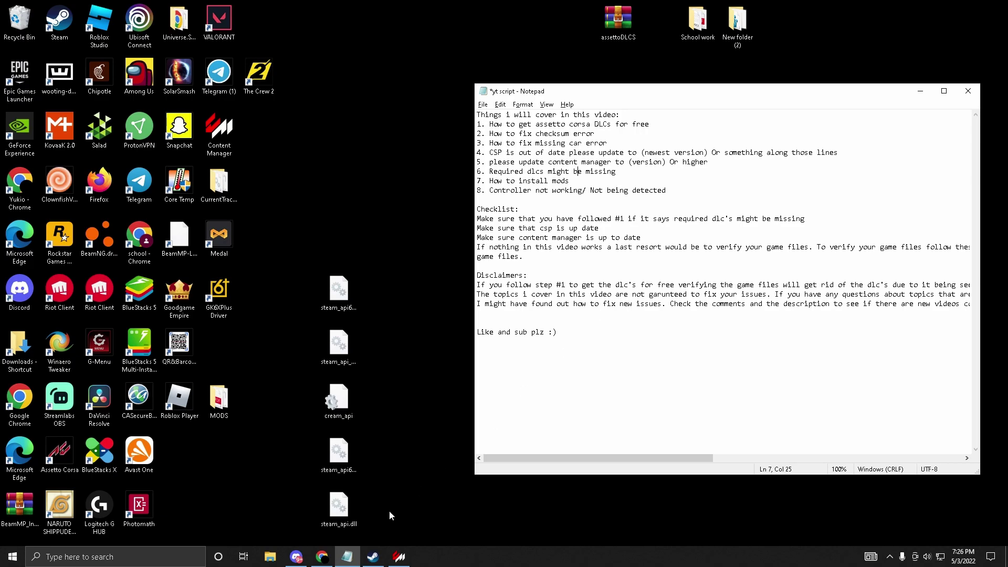
pyautogui.click(331, 561)
pyautogui.moveTo(785, 183); pyautogui.dragTo(662, 201)
pyautogui.click(687, 198)
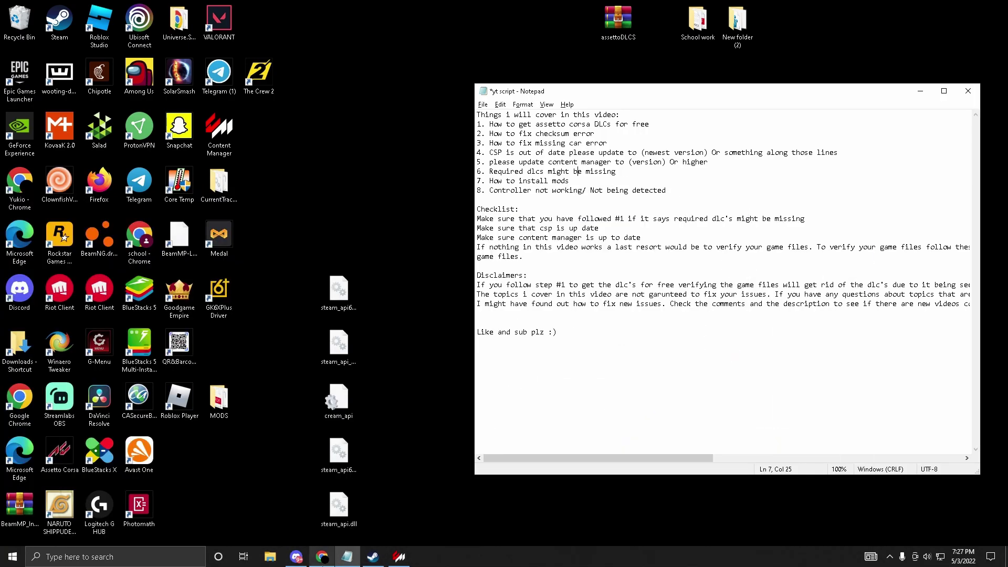
# Open the Downloads folder in File Explorer, and move its window around on the desktop
pyautogui.click(270, 557)
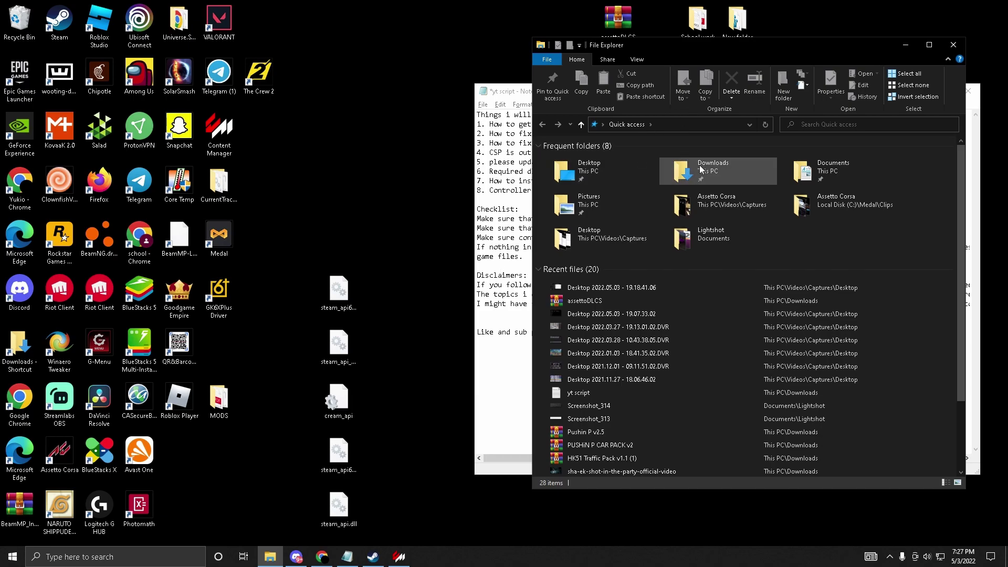
pyautogui.doubleClick(700, 169)
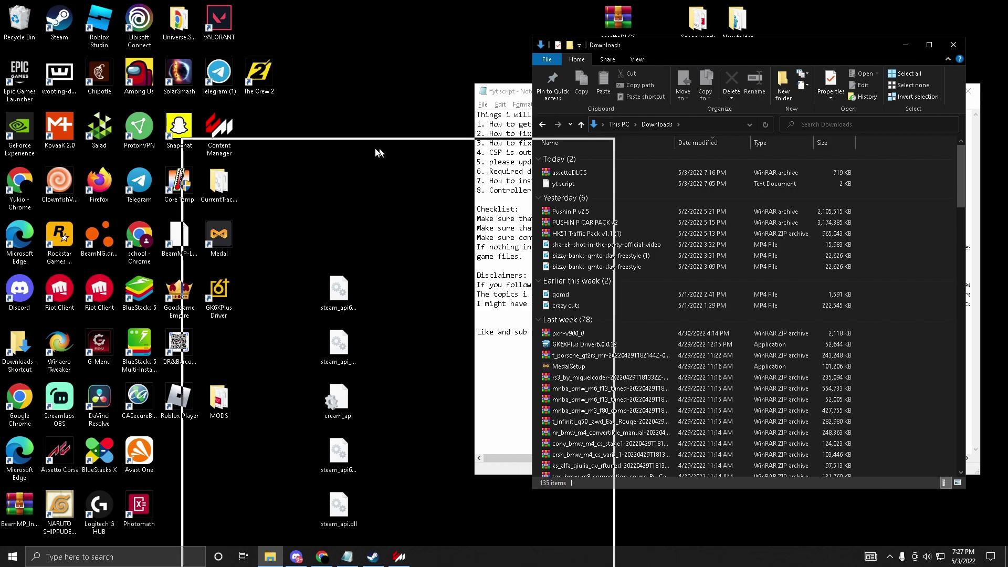
pyautogui.moveTo(365, 152); pyautogui.dragTo(243, 127)
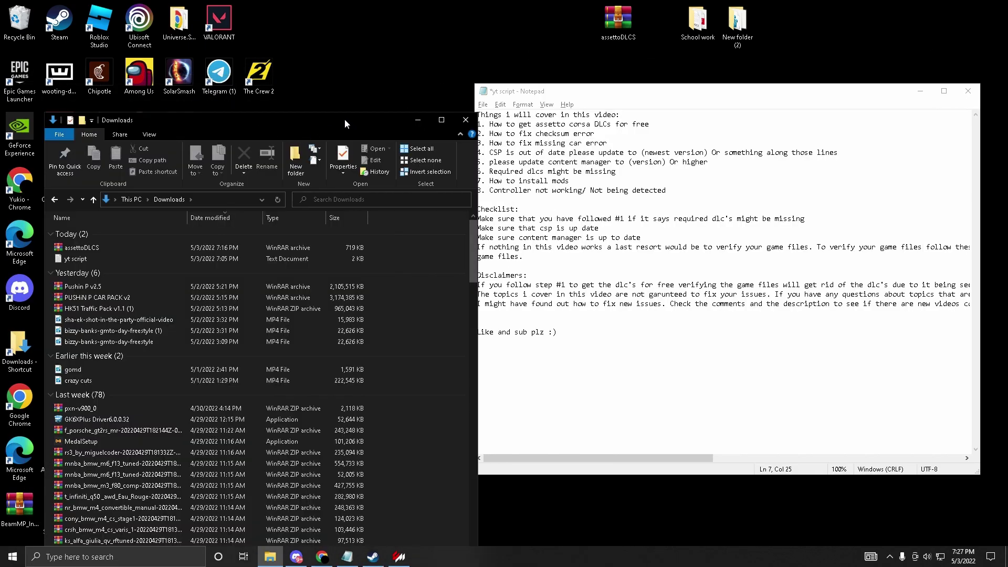
pyautogui.moveTo(345, 118); pyautogui.dragTo(662, 99)
# Bring back Content Manager in a smaller window, and arrange it side by side with the Downloads folder
pyautogui.click(398, 557)
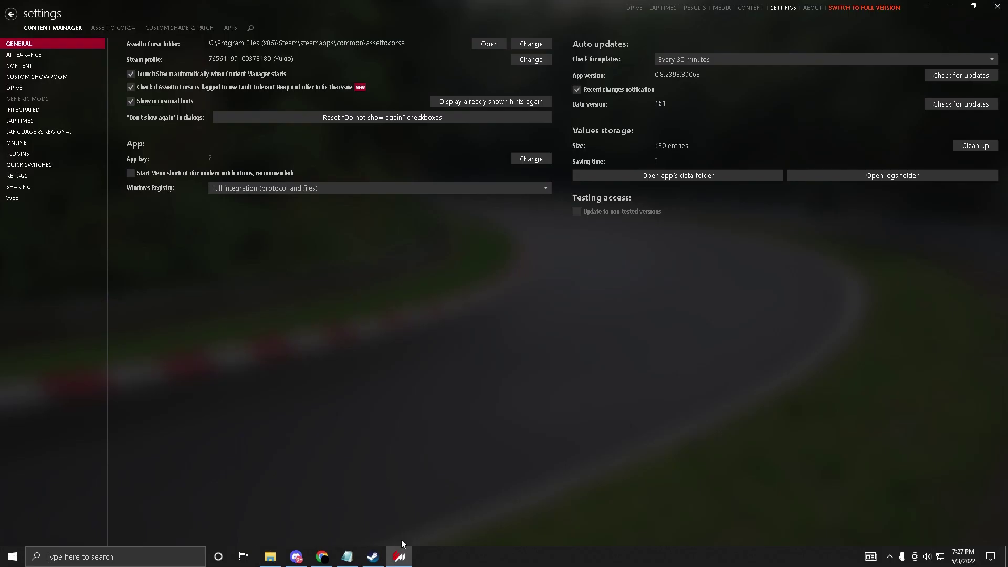
pyautogui.click(973, 6)
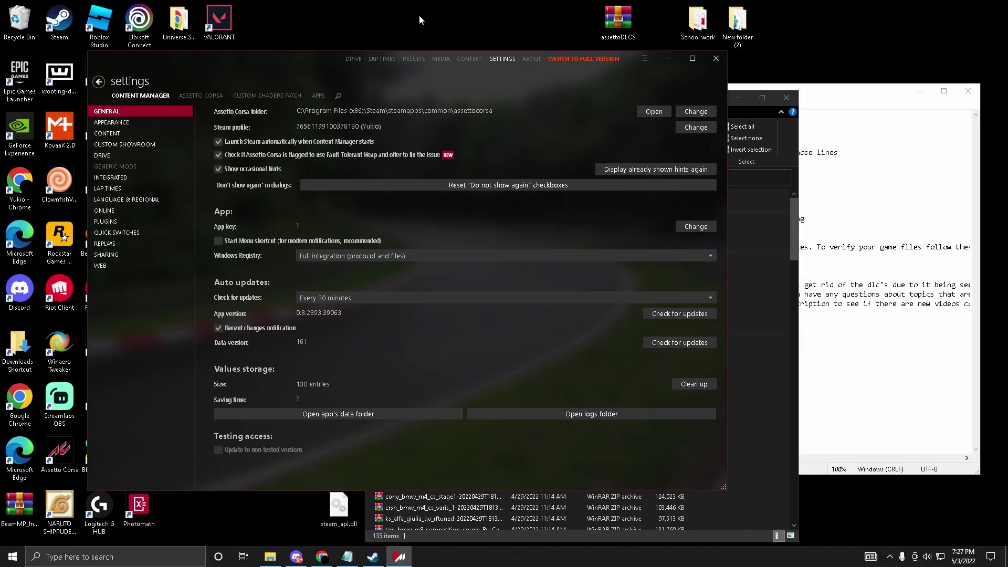
pyautogui.moveTo(336, 64); pyautogui.dragTo(188, 43)
pyautogui.moveTo(691, 101); pyautogui.dragTo(860, 71)
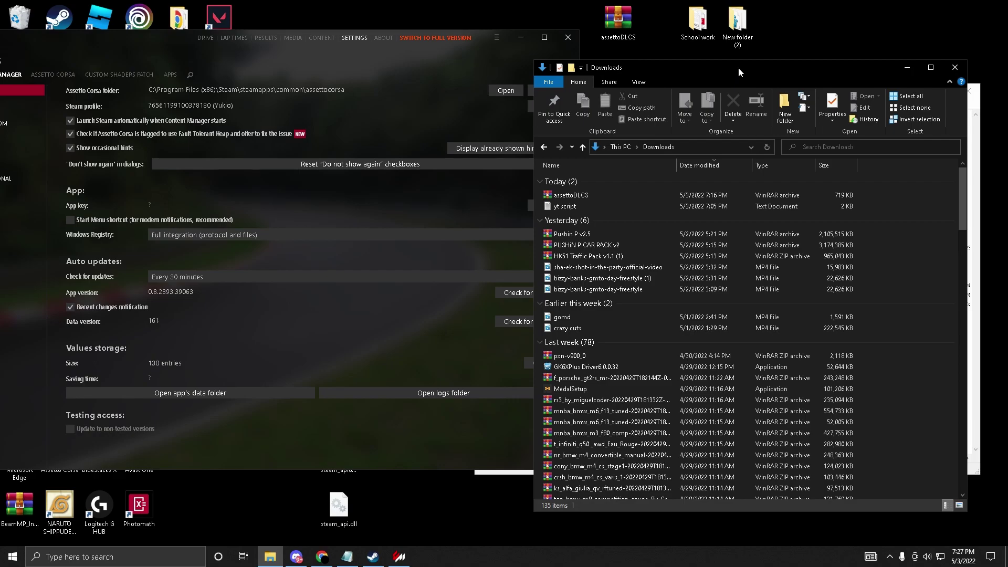
pyautogui.moveTo(739, 67); pyautogui.dragTo(751, 55)
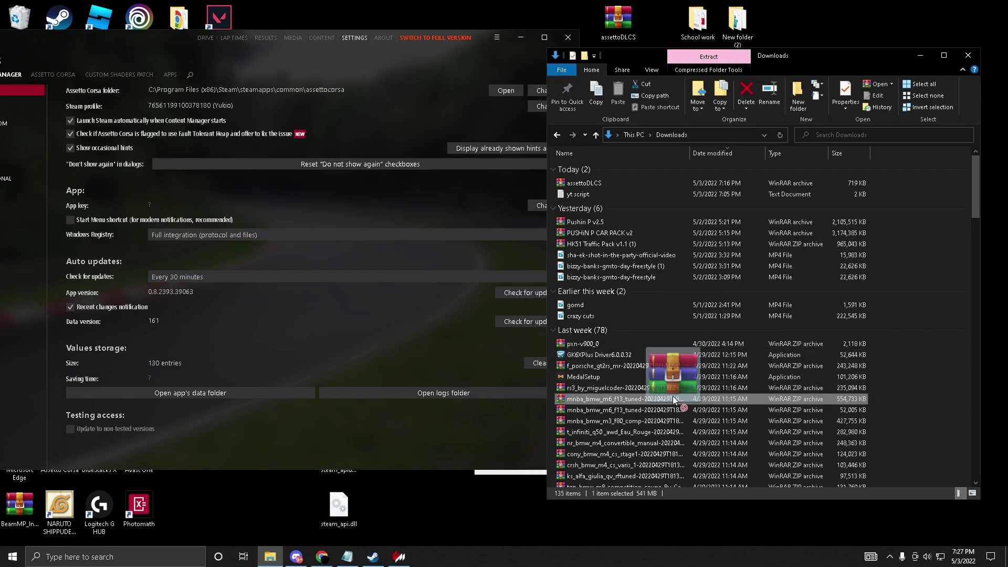
# Drop the 554,733 KB mnba_bmw_m6_f13_tuned archive from Downloads onto Content Manager, repeating the drop with its Drive section open
pyautogui.moveTo(674, 400); pyautogui.dragTo(353, 148)
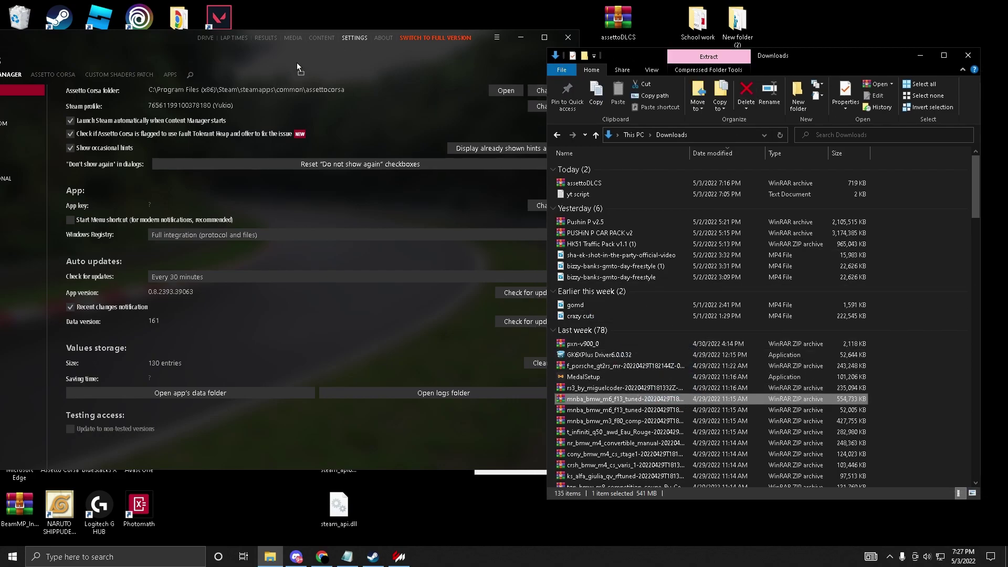
pyautogui.click(155, 42)
pyautogui.moveTo(155, 42); pyautogui.dragTo(266, 33)
pyautogui.click(315, 29)
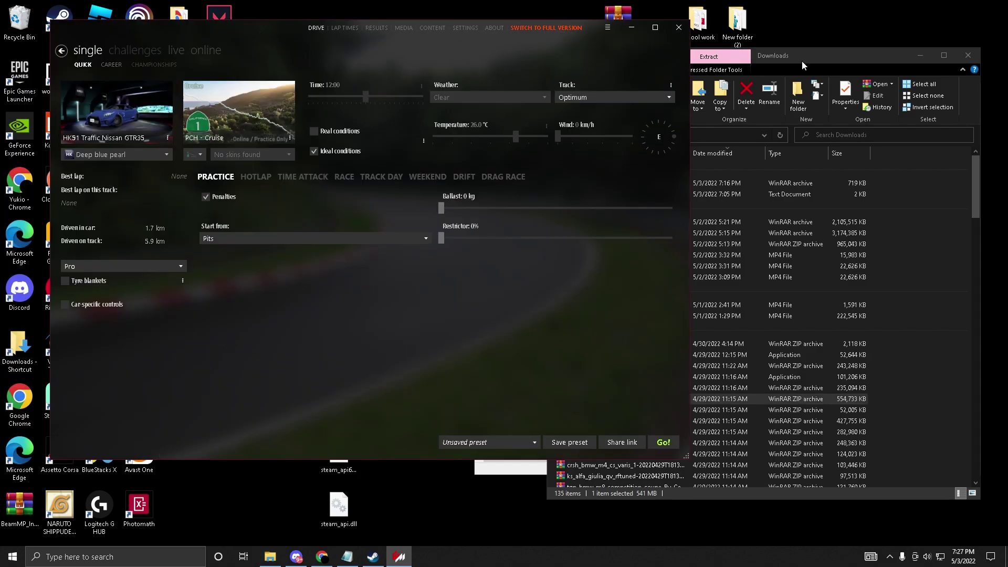
pyautogui.click(660, 400)
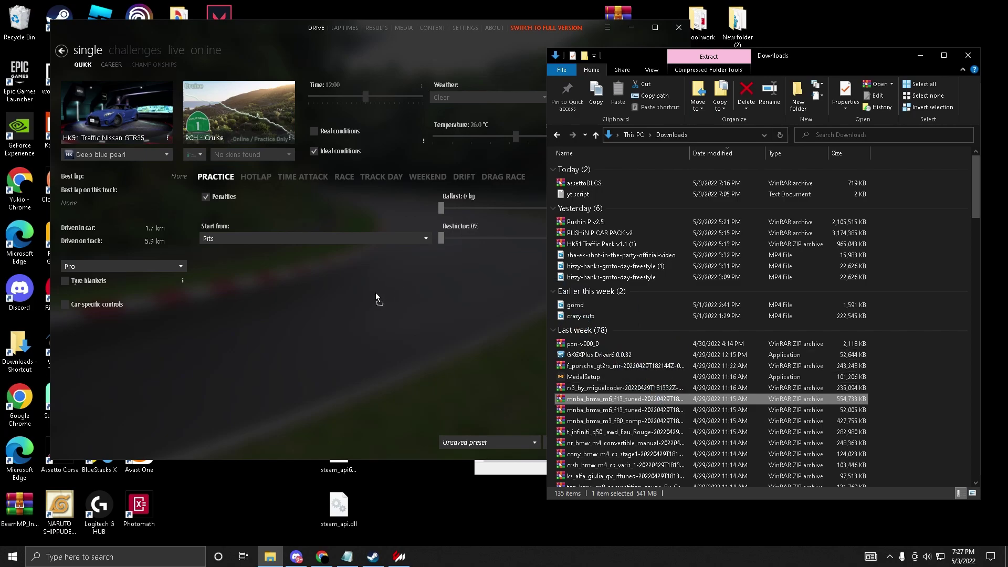
pyautogui.click(428, 292)
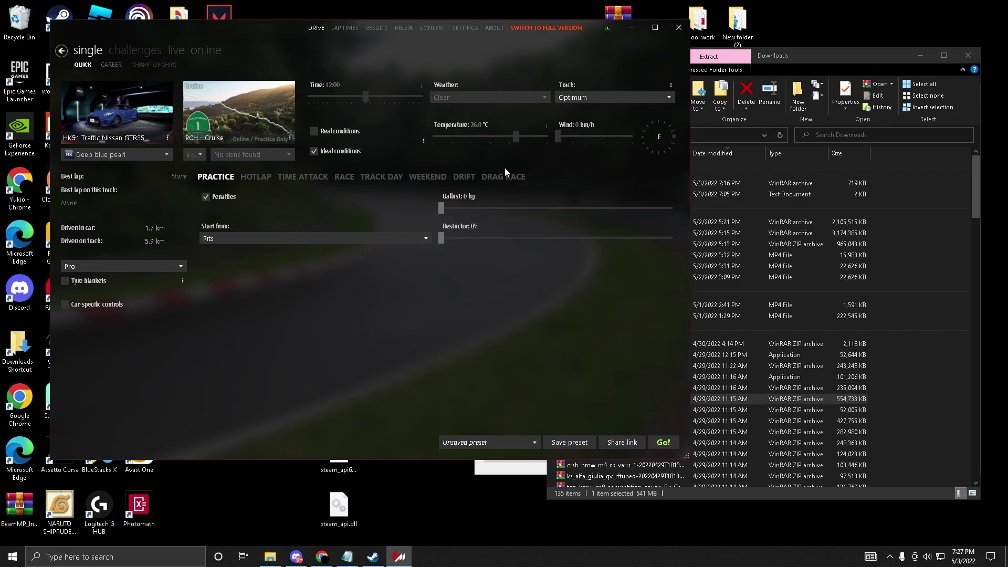
# Start installing the queued mnba_bmw_m6_f13_tuned mod in Content Manager, and cancel the installation
pyautogui.click(609, 28)
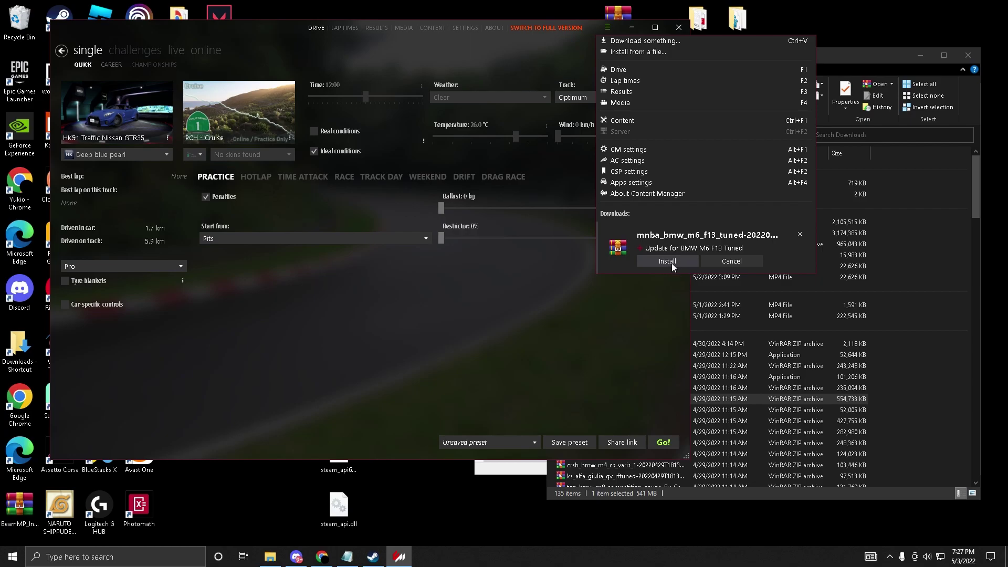
pyautogui.click(672, 263)
pyautogui.click(671, 265)
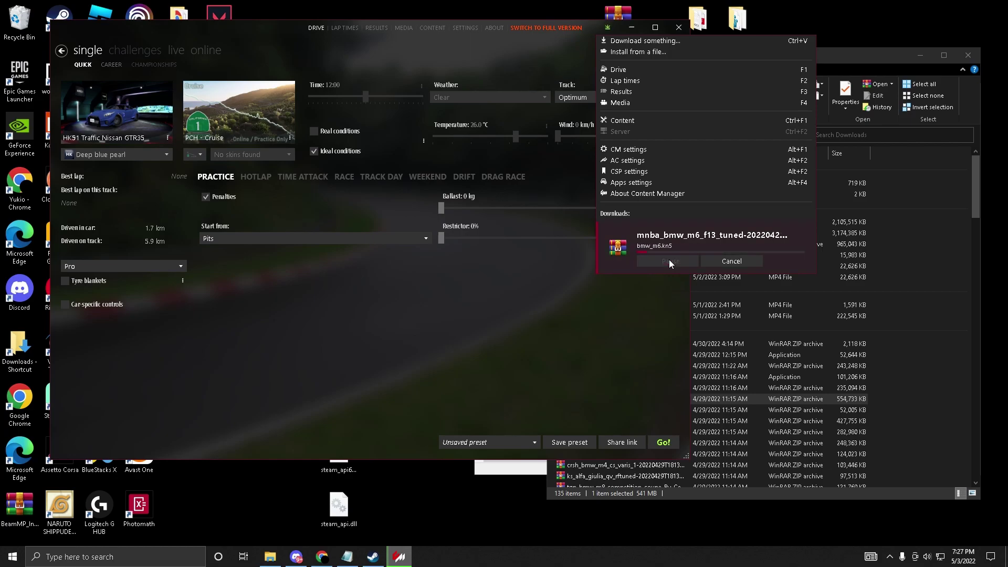
pyautogui.click(724, 261)
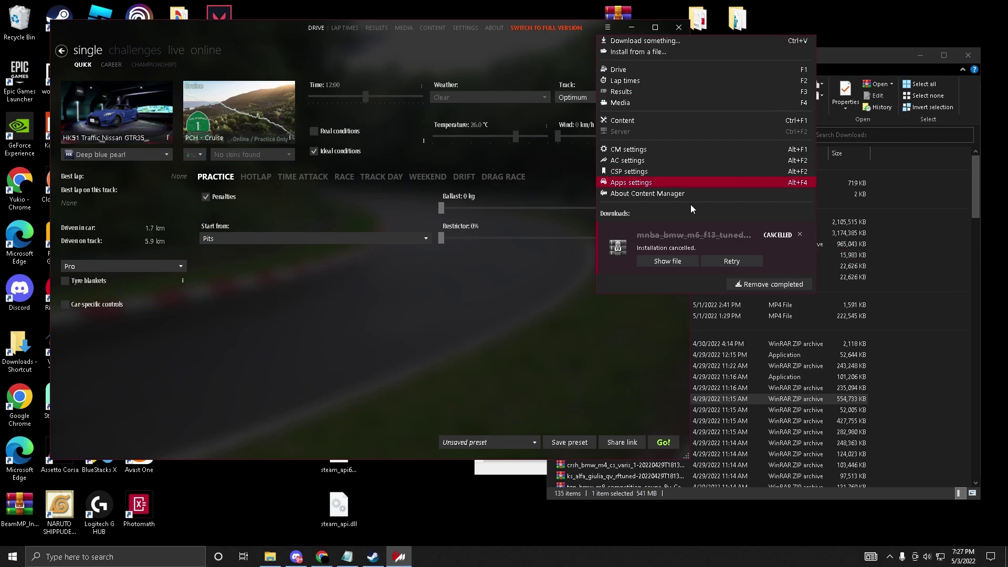
pyautogui.click(496, 49)
# Minimize Content Manager and the Downloads folder to return to the Notepad script
pyautogui.click(632, 27)
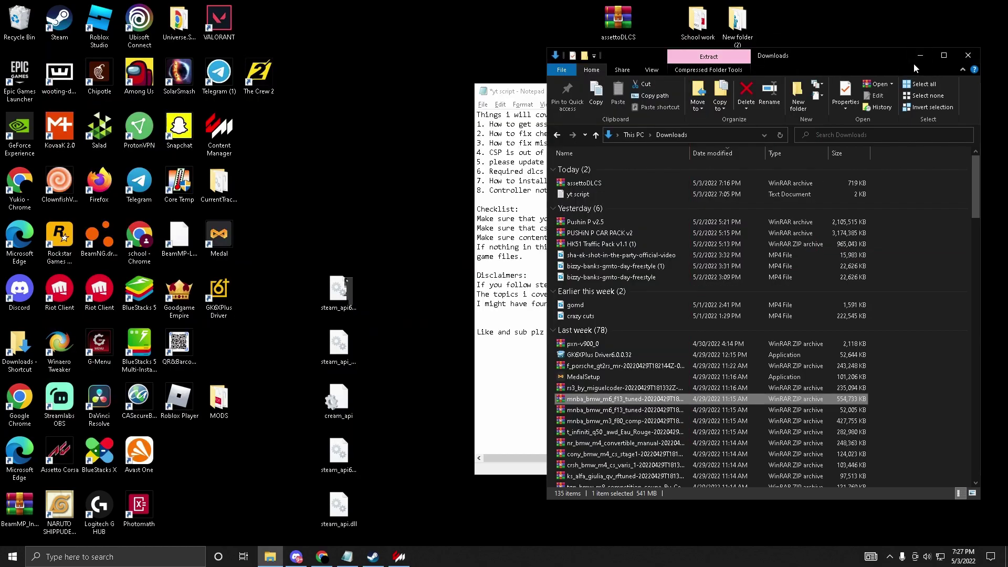
pyautogui.click(920, 55)
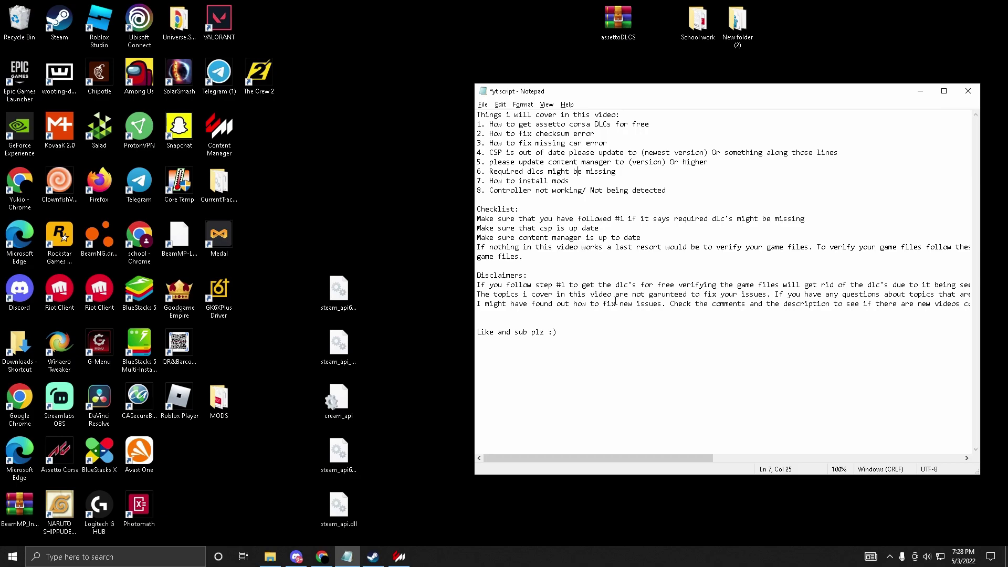
pyautogui.hotkey('alt', 'z')
pyautogui.hotkey('alt', 'z')
# Search Windows for "dev", open Device Manager, and move its window near the upper edge of the desktop
pyautogui.press('super+s')
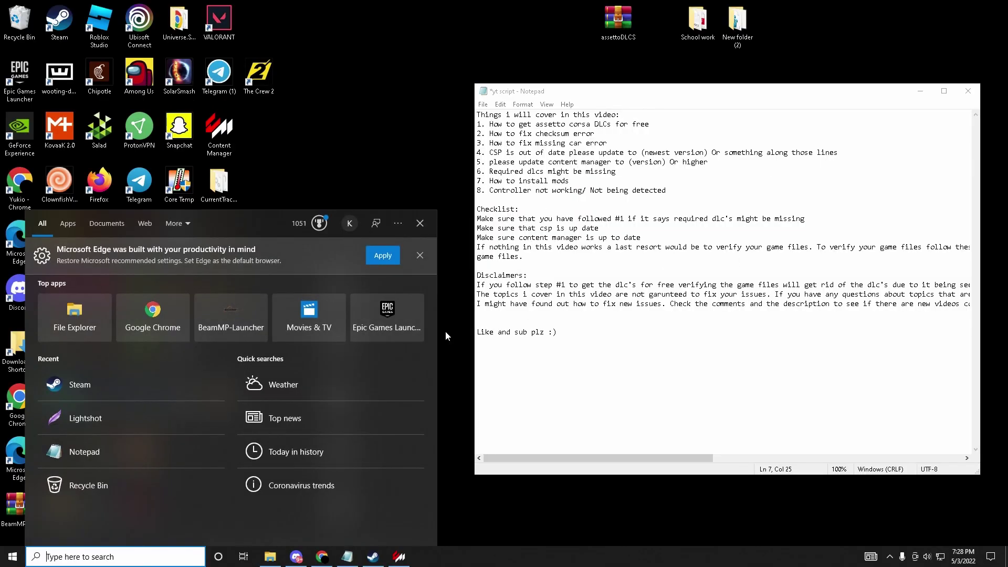
pyautogui.write('dev')
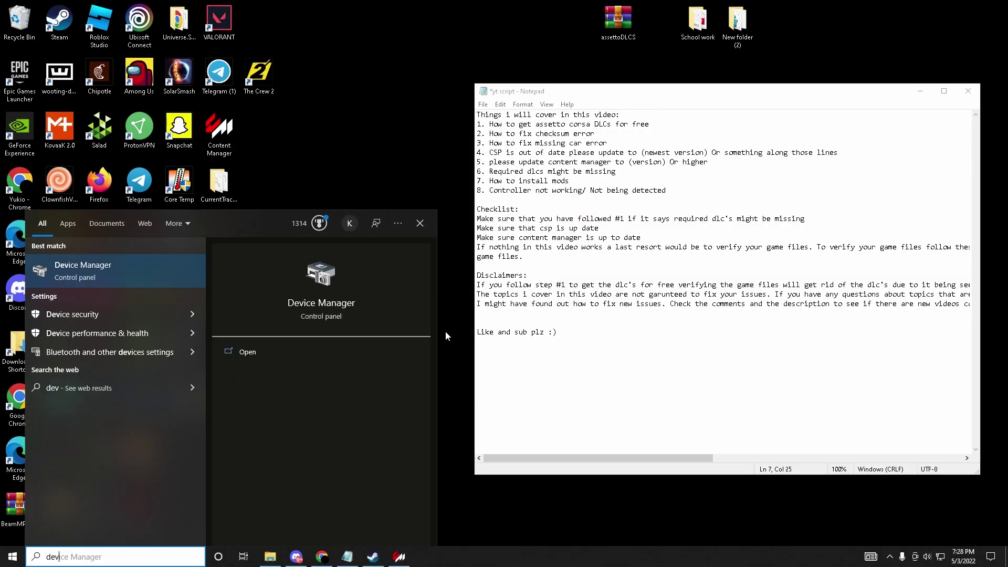
pyautogui.press('Return')
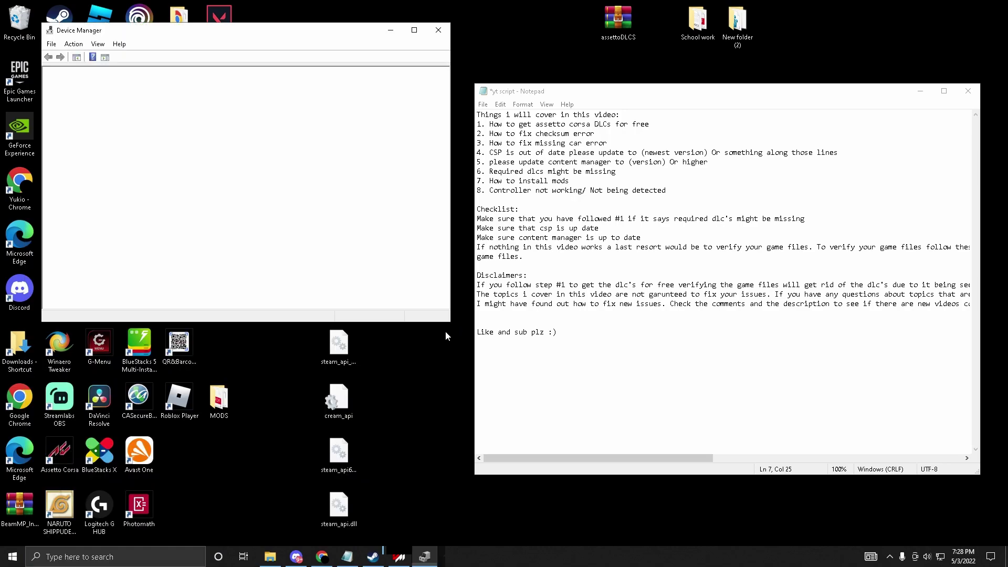
pyautogui.moveTo(330, 34); pyautogui.dragTo(464, 25)
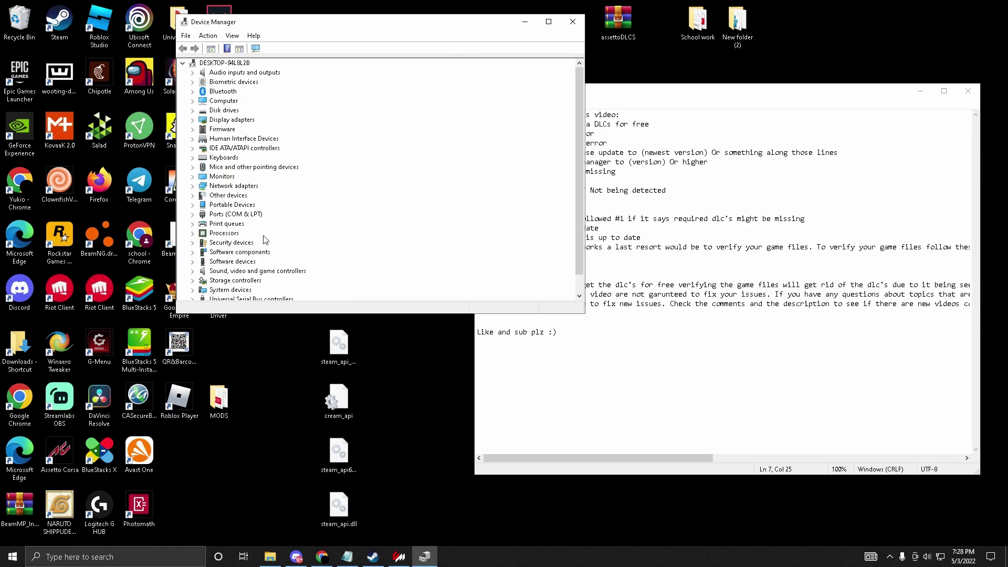
# Expand Xbox Peripherals in the device list, and check the actions offered for Xbox Gaming Device without applying any
pyautogui.scroll(-3, 261, 231)
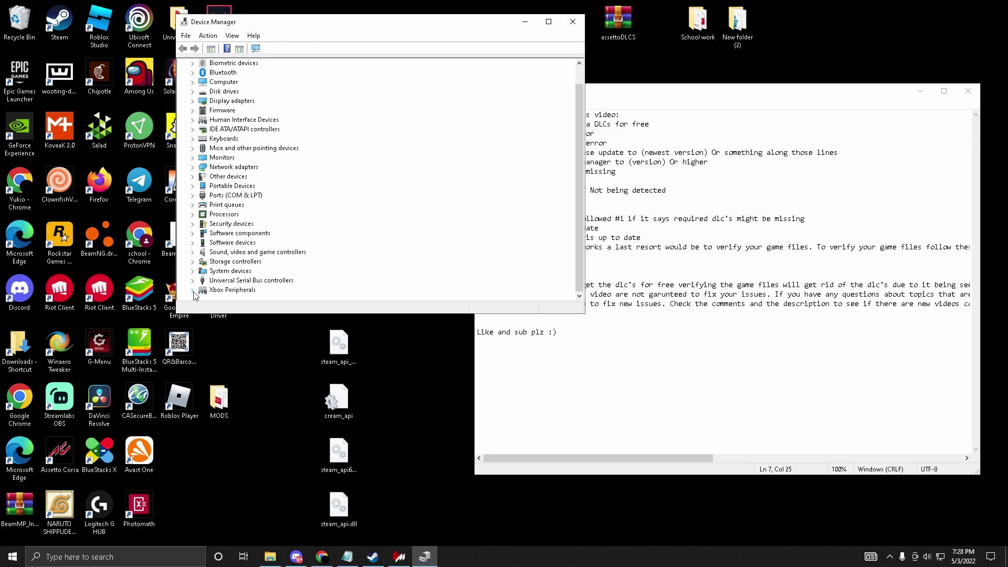
pyautogui.scroll(1, 209, 263)
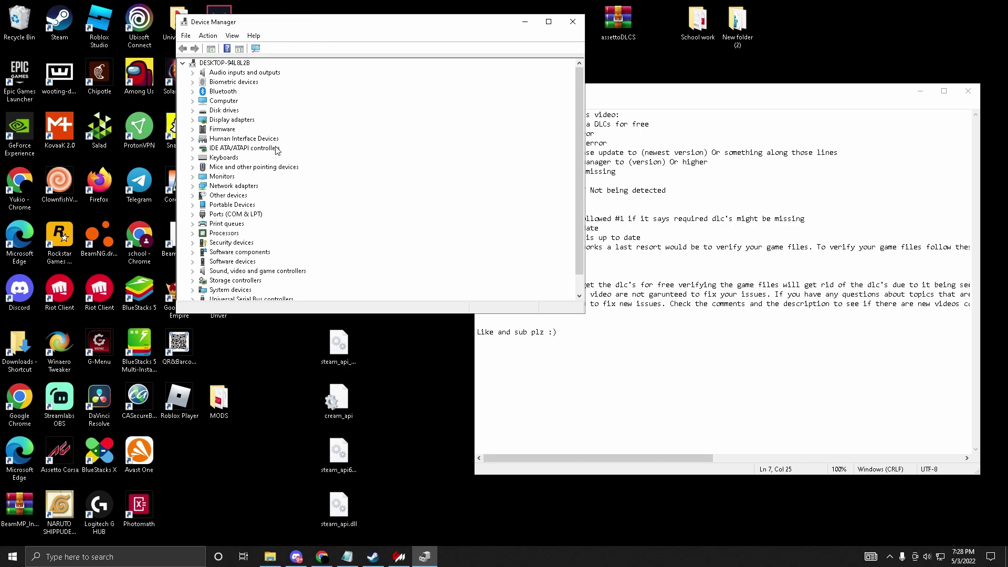
pyautogui.scroll(-1, 347, 256)
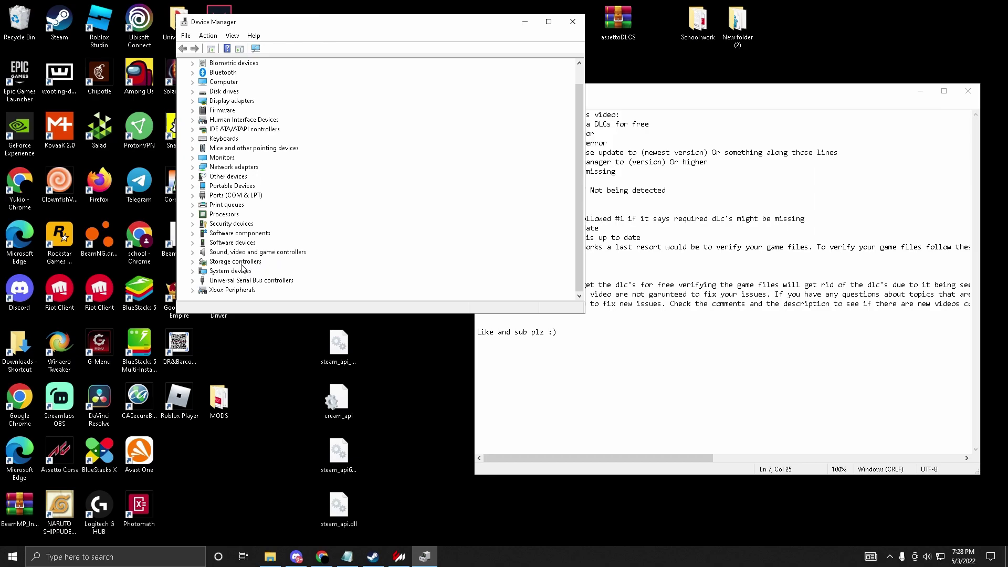
pyautogui.click(192, 290)
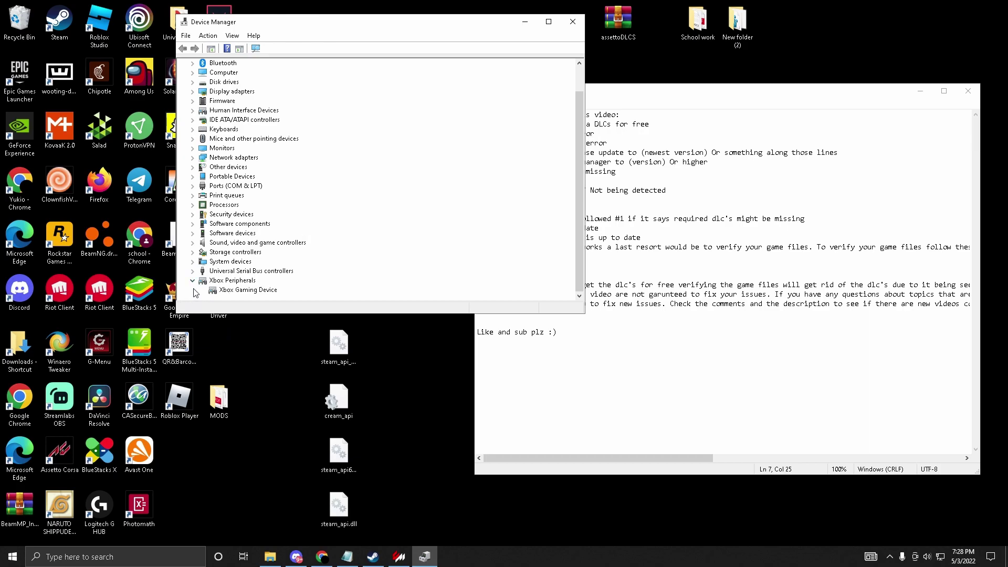
pyautogui.rightClick(233, 290)
pyautogui.click(192, 298)
pyautogui.rightClick(236, 291)
pyautogui.click(196, 298)
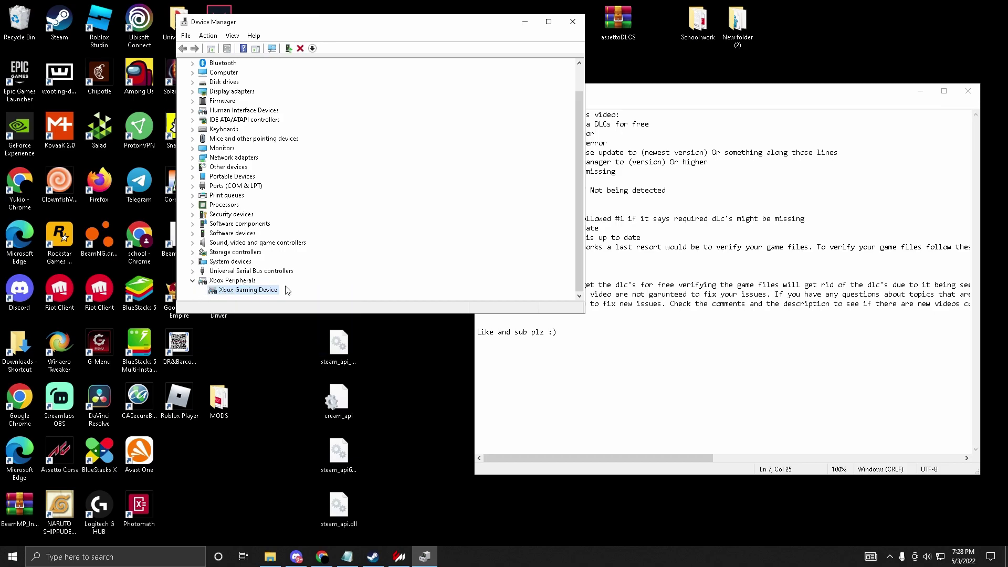
pyautogui.rightClick(264, 290)
pyautogui.click(193, 295)
# Expand Human Interface Devices, look through its device entries, and close Device Manager
pyautogui.scroll(1, 230, 202)
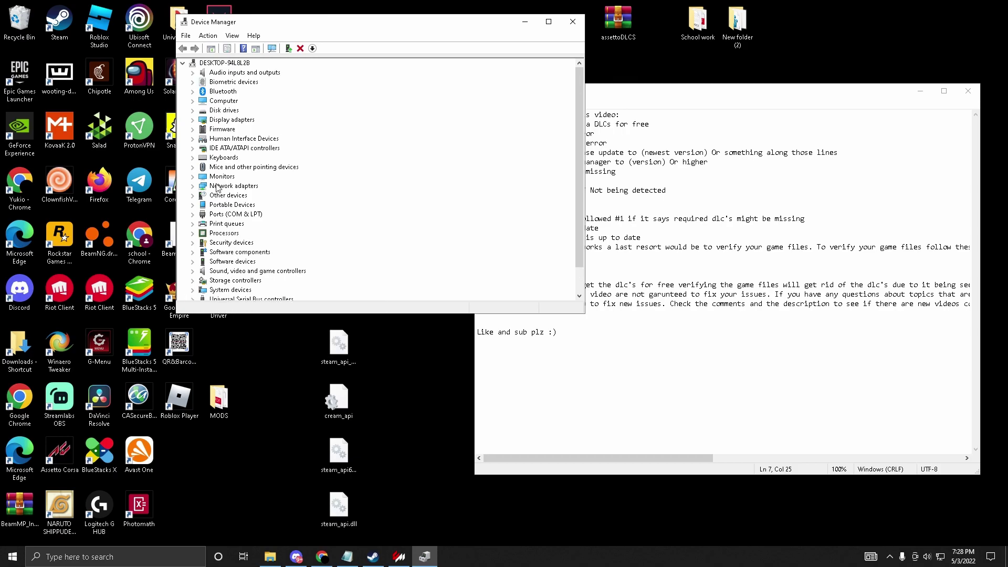
pyautogui.click(192, 140)
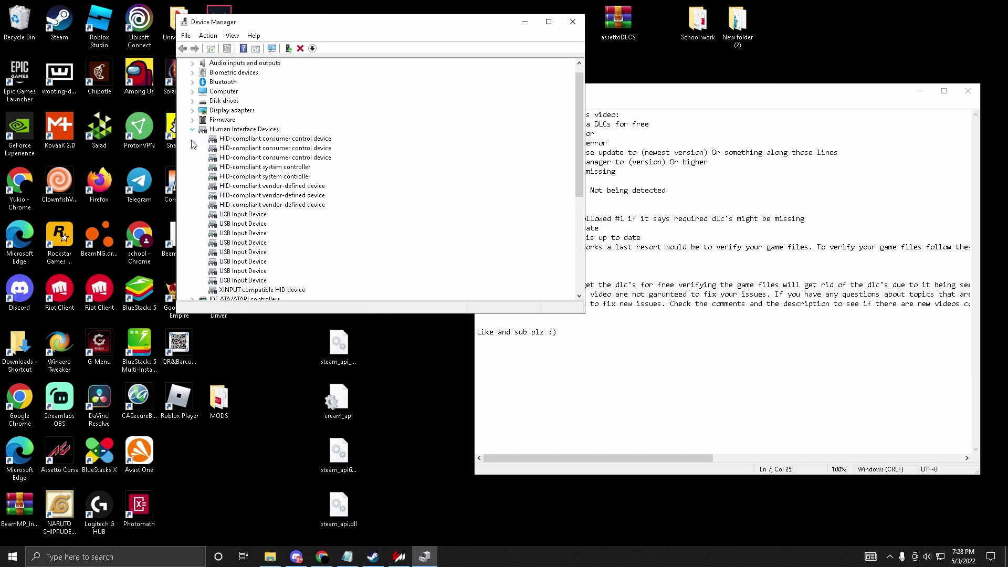
pyautogui.scroll(-3, 274, 199)
pyautogui.scroll(1, 266, 110)
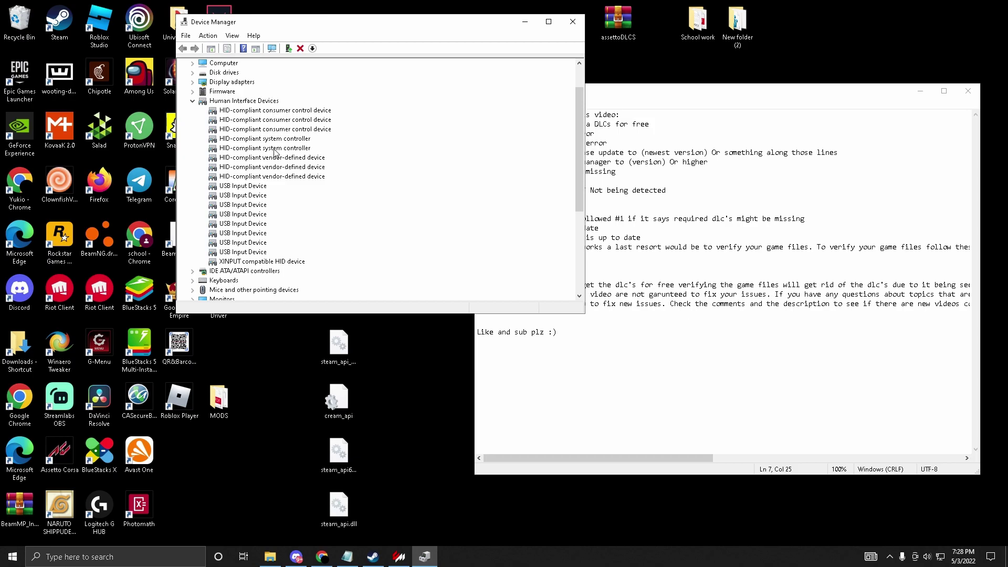
pyautogui.moveTo(329, 22); pyautogui.dragTo(339, 107)
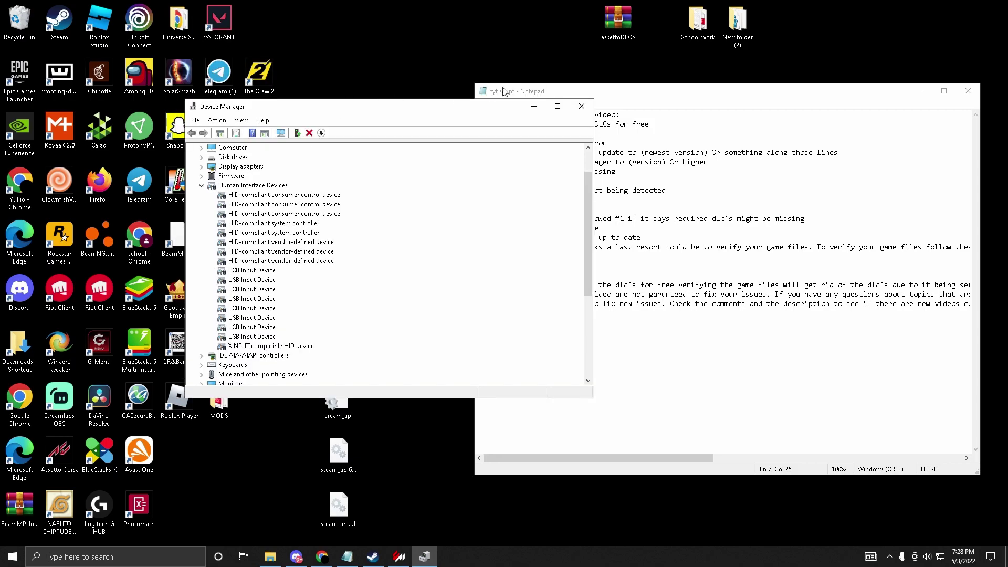
pyautogui.click(581, 107)
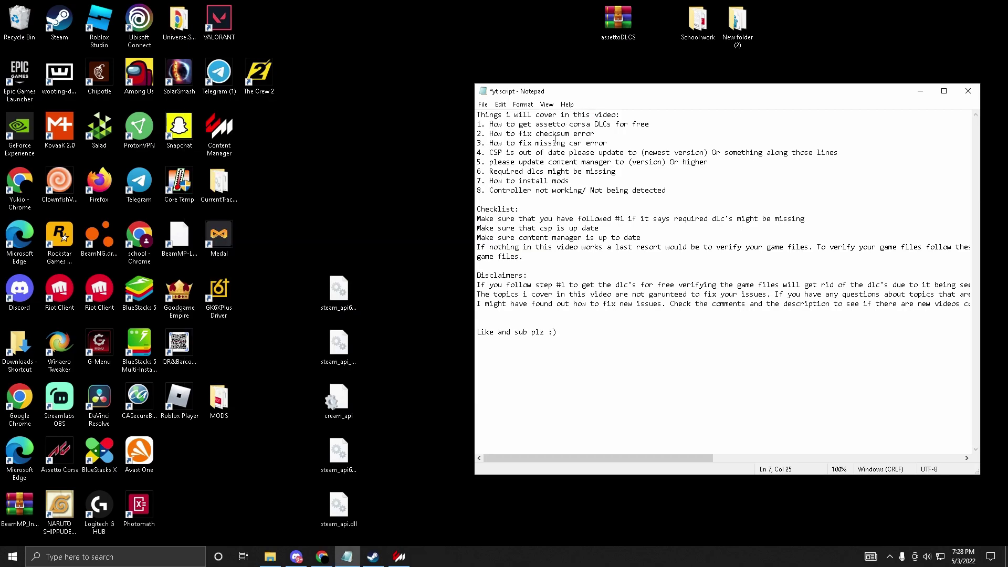